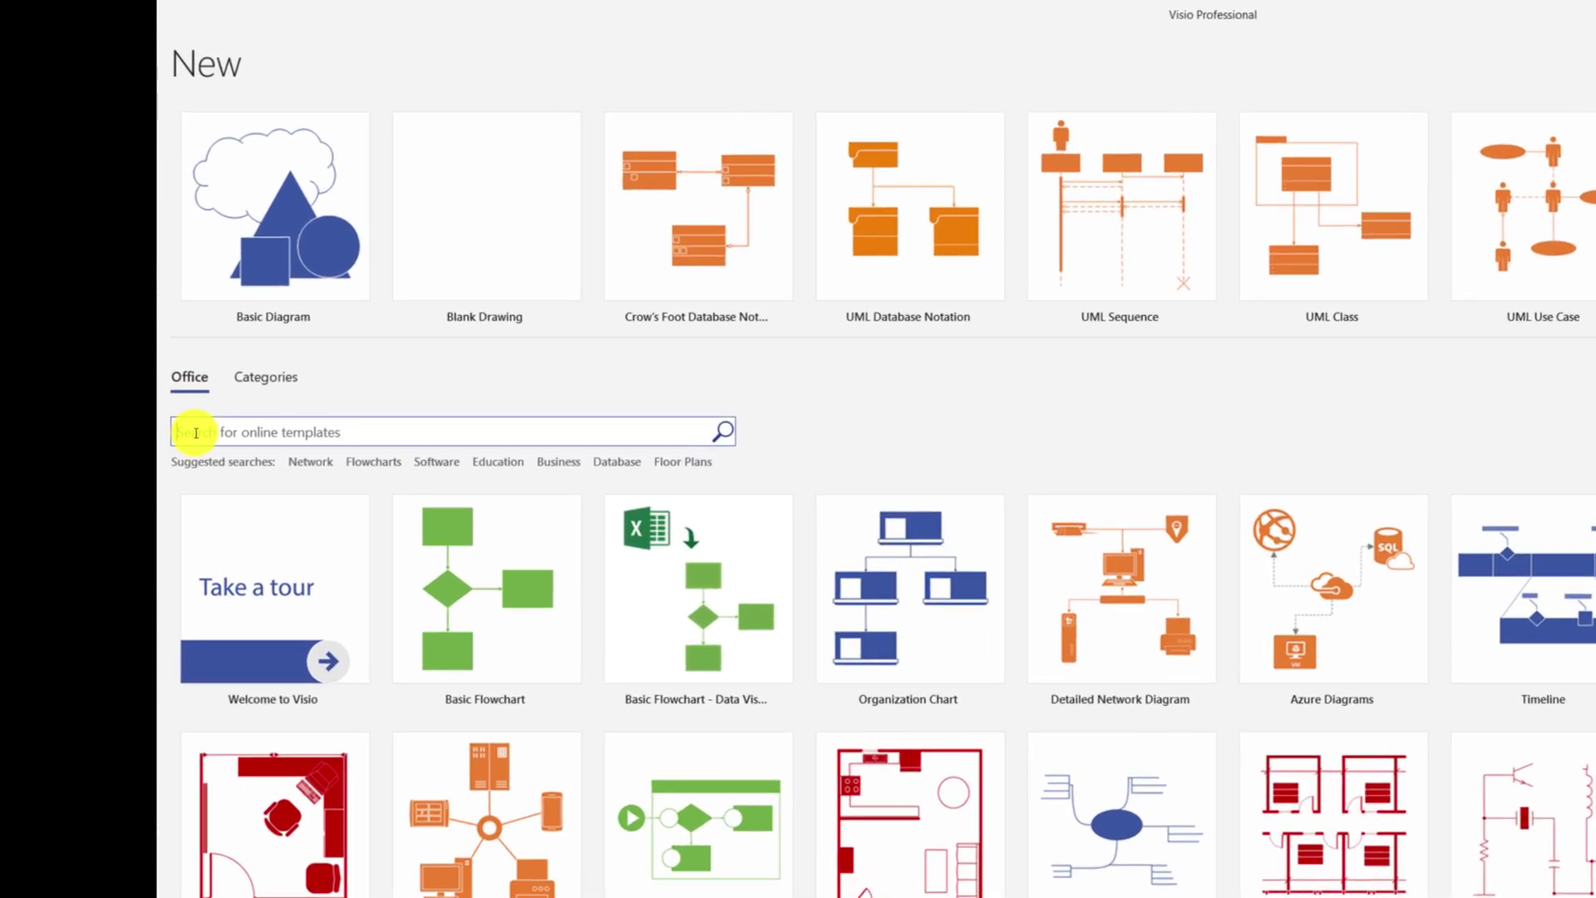
Step: Search the online templates for 'database' and open the Crow's Foot Database Notation template
text(datab)
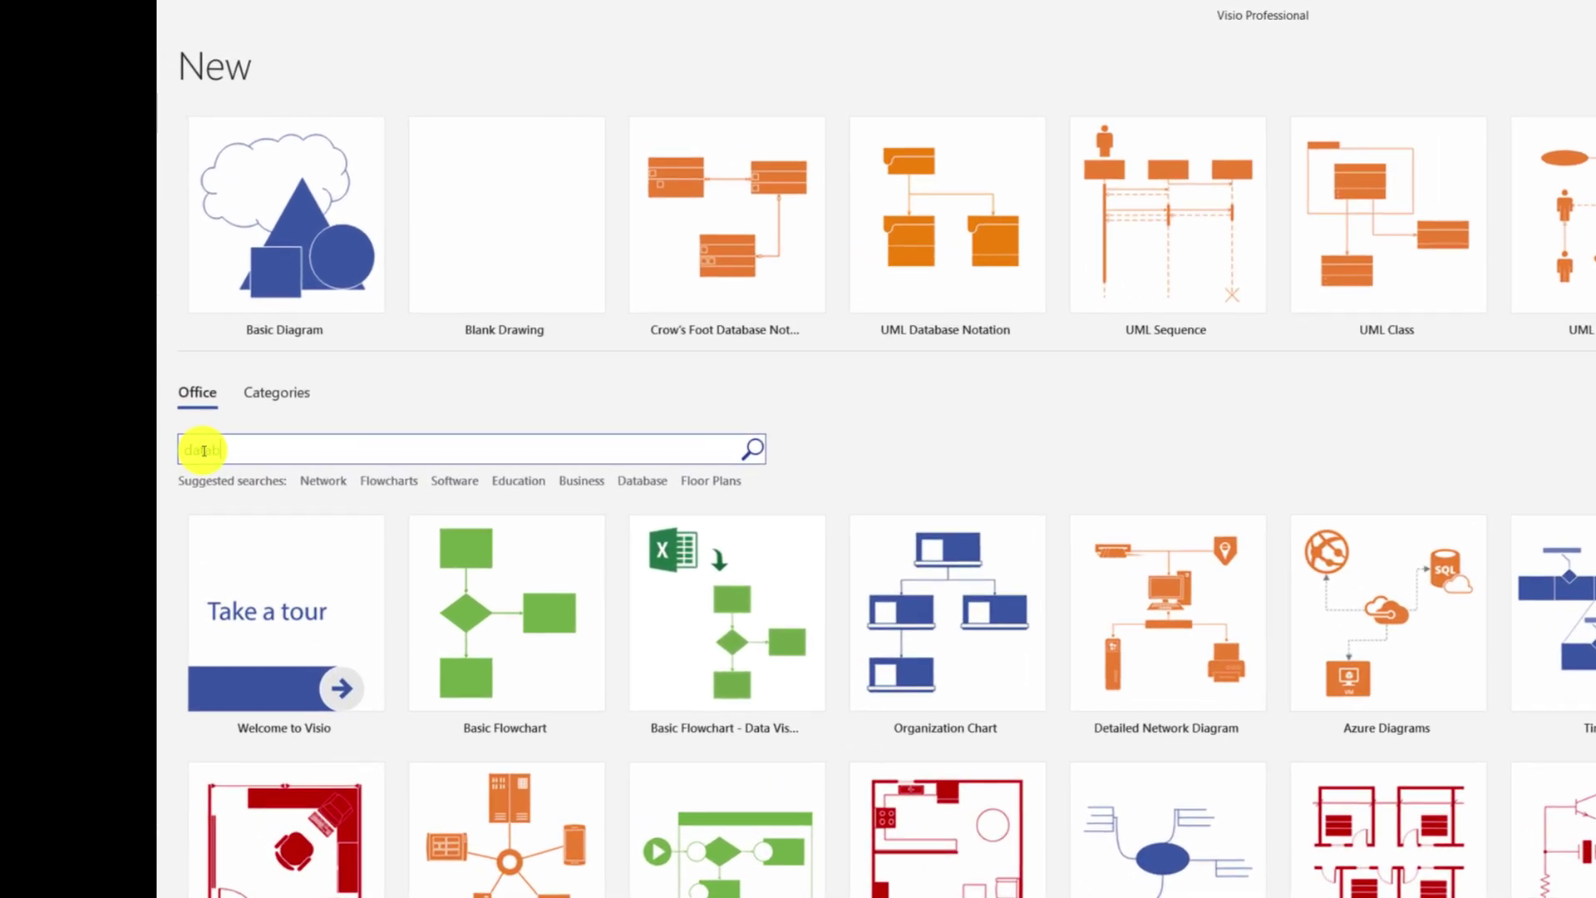
text(ase)
key(Return)
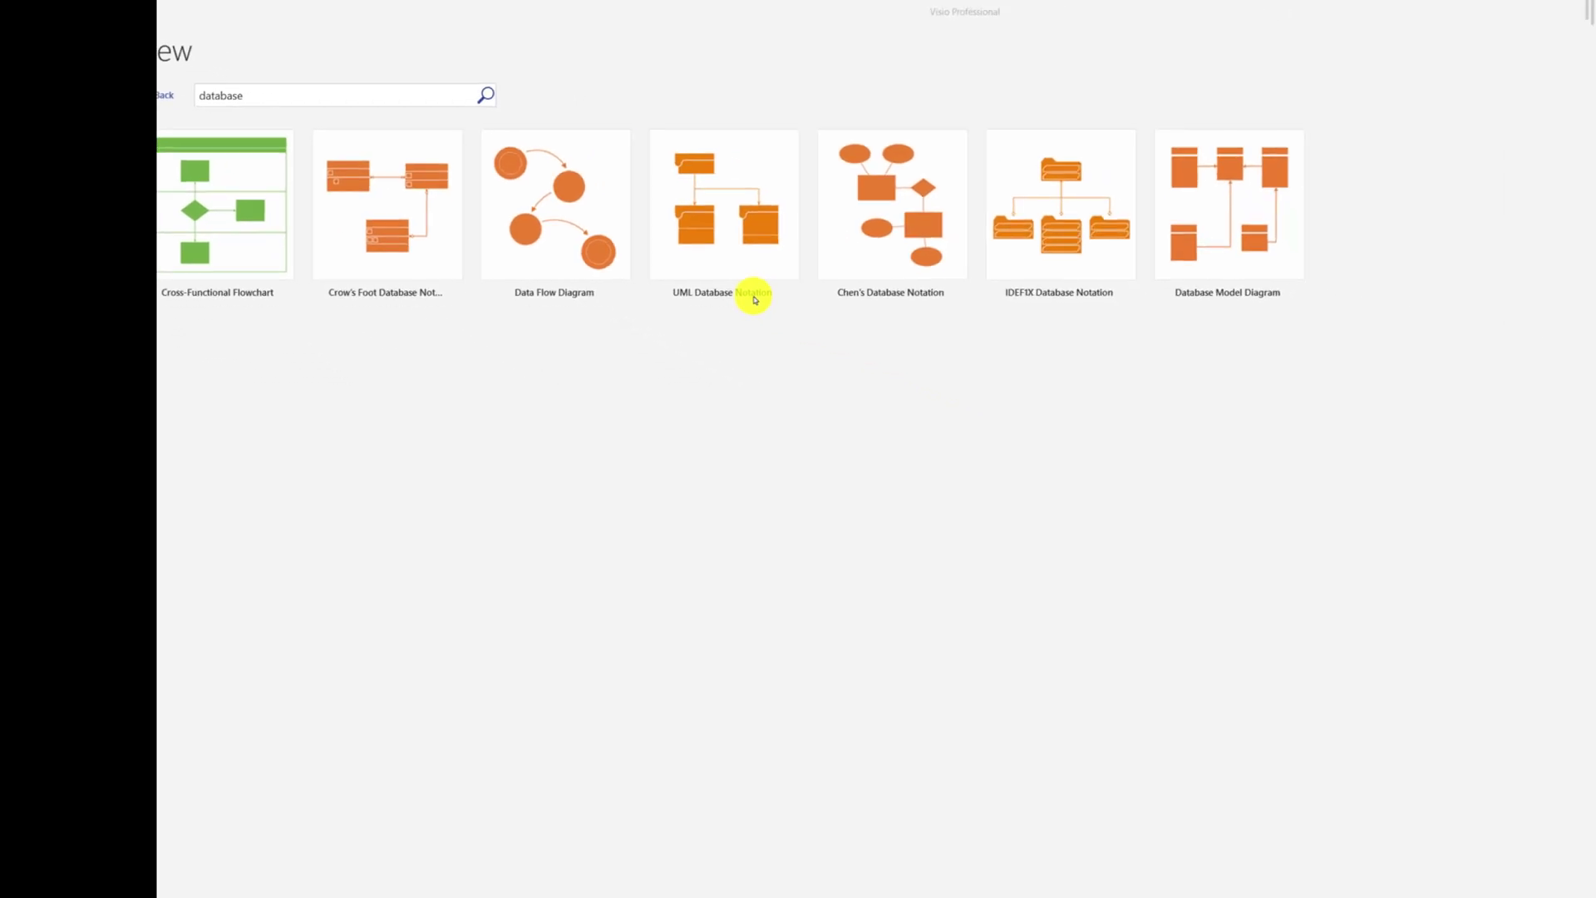
click(329, 248)
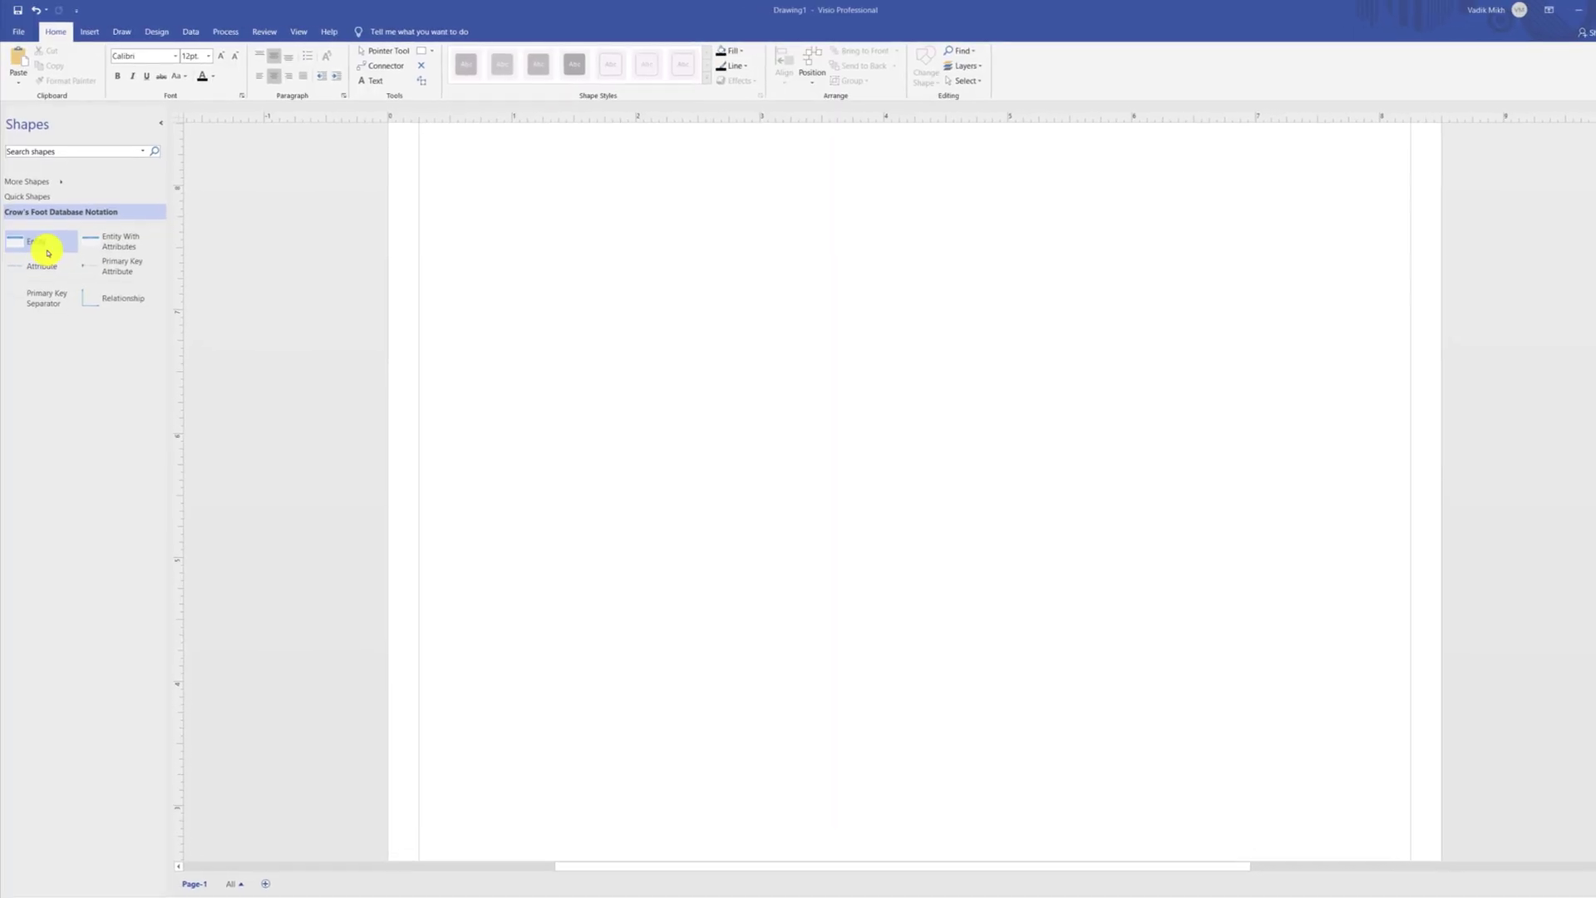
Step: Place an Entity and an Entity With Attributes shape side by side, then select the second entity's header
drag(50, 261, 755, 501)
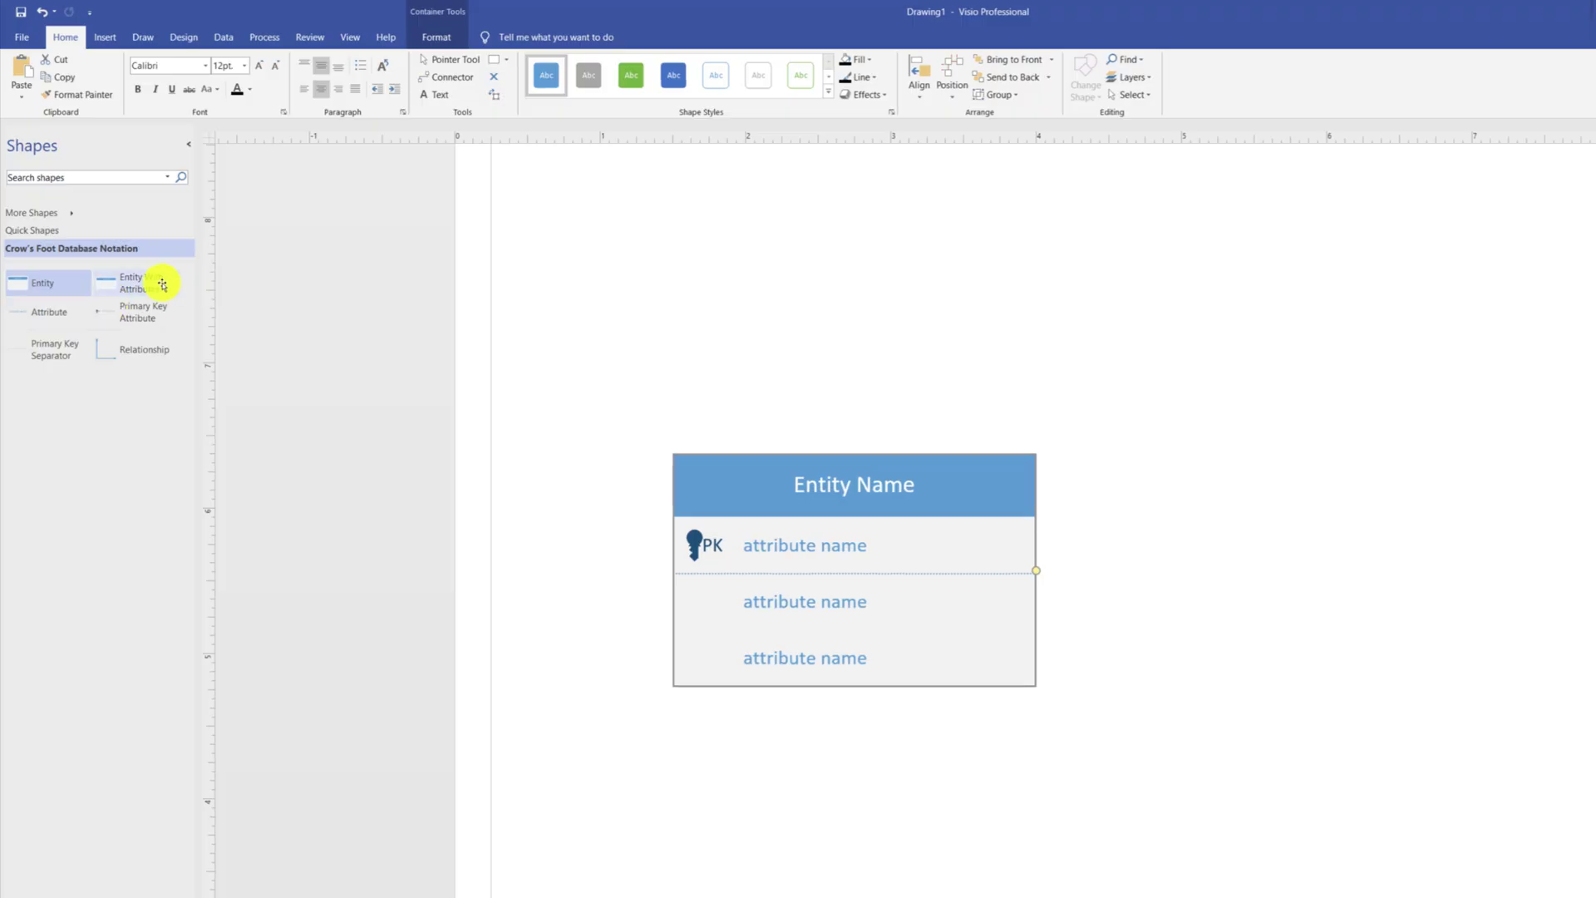
drag(152, 281, 1358, 541)
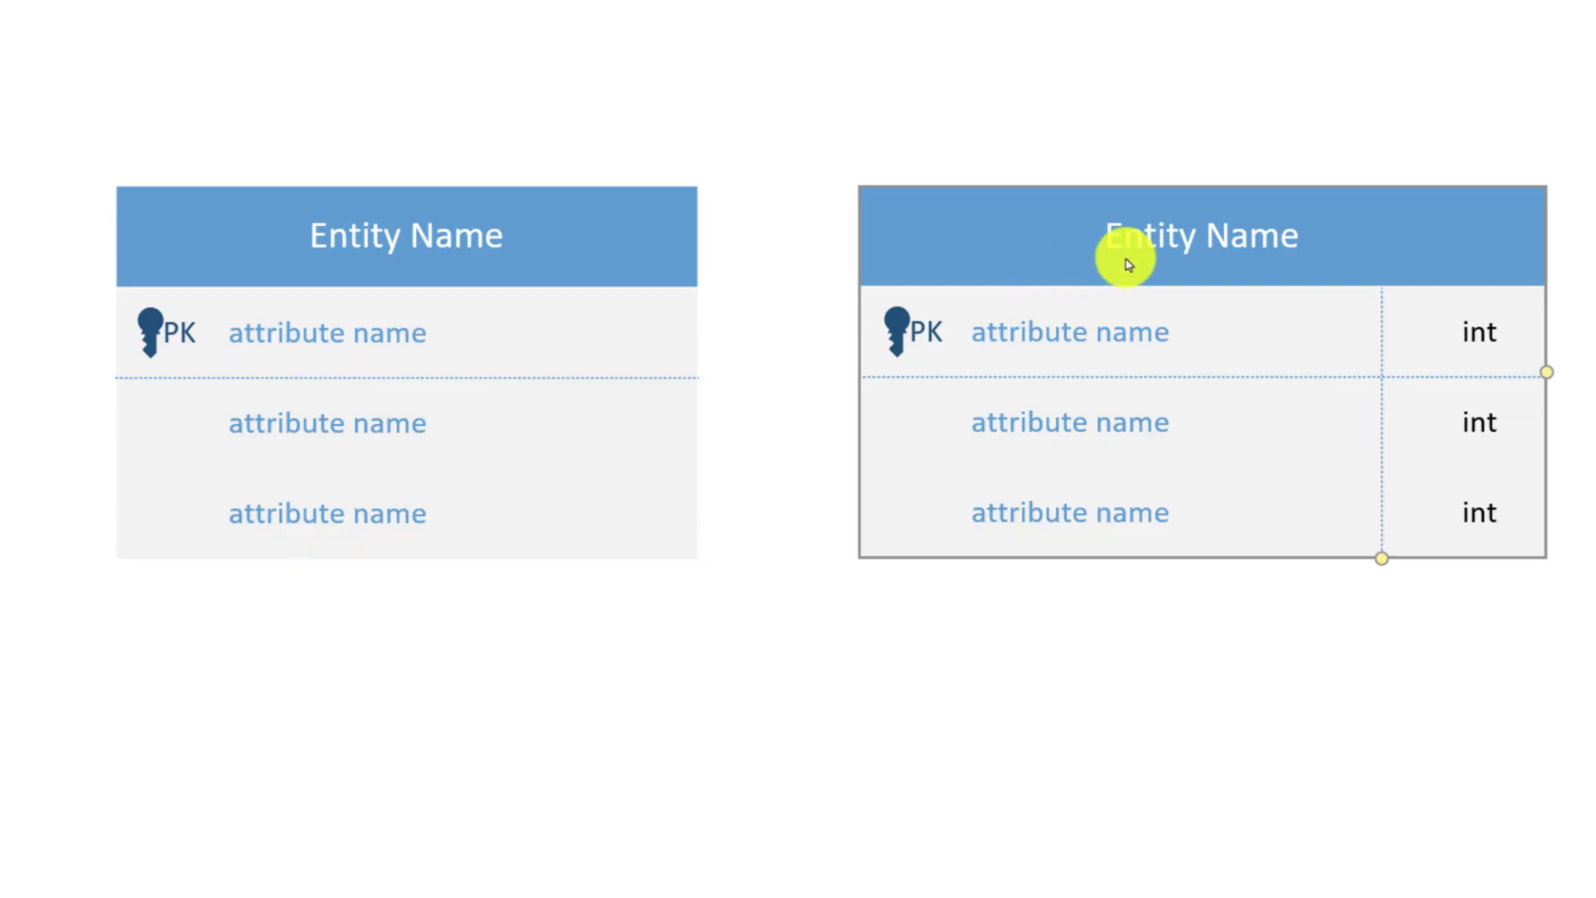
click(1085, 268)
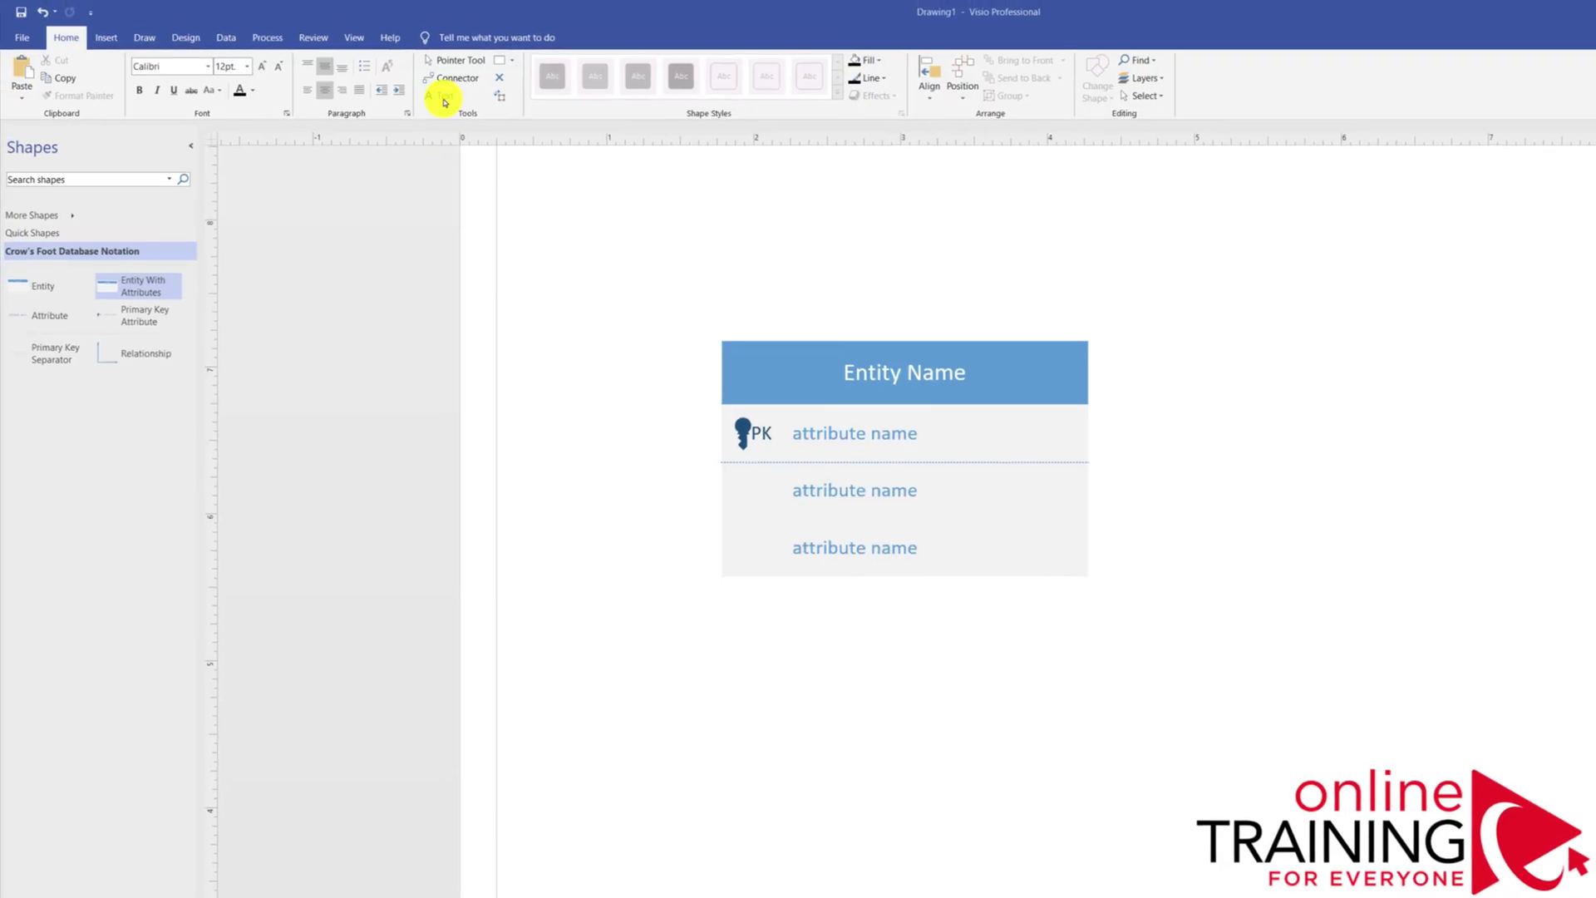
Step: Add a title text box at the top of the page and rename the entity header to Customers
click(481, 106)
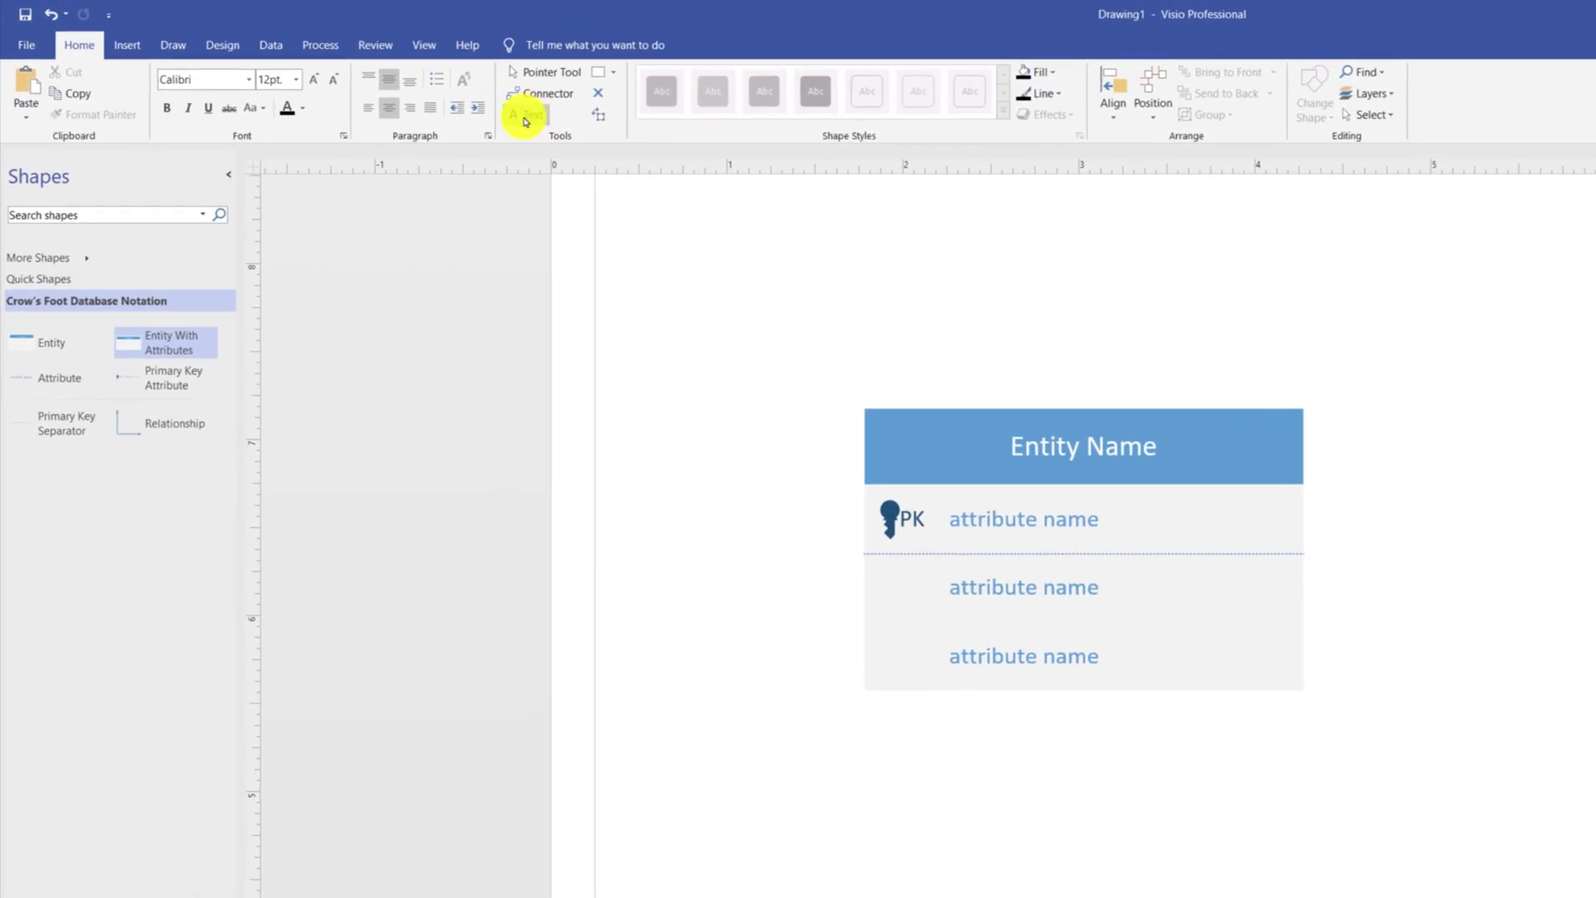
click(580, 214)
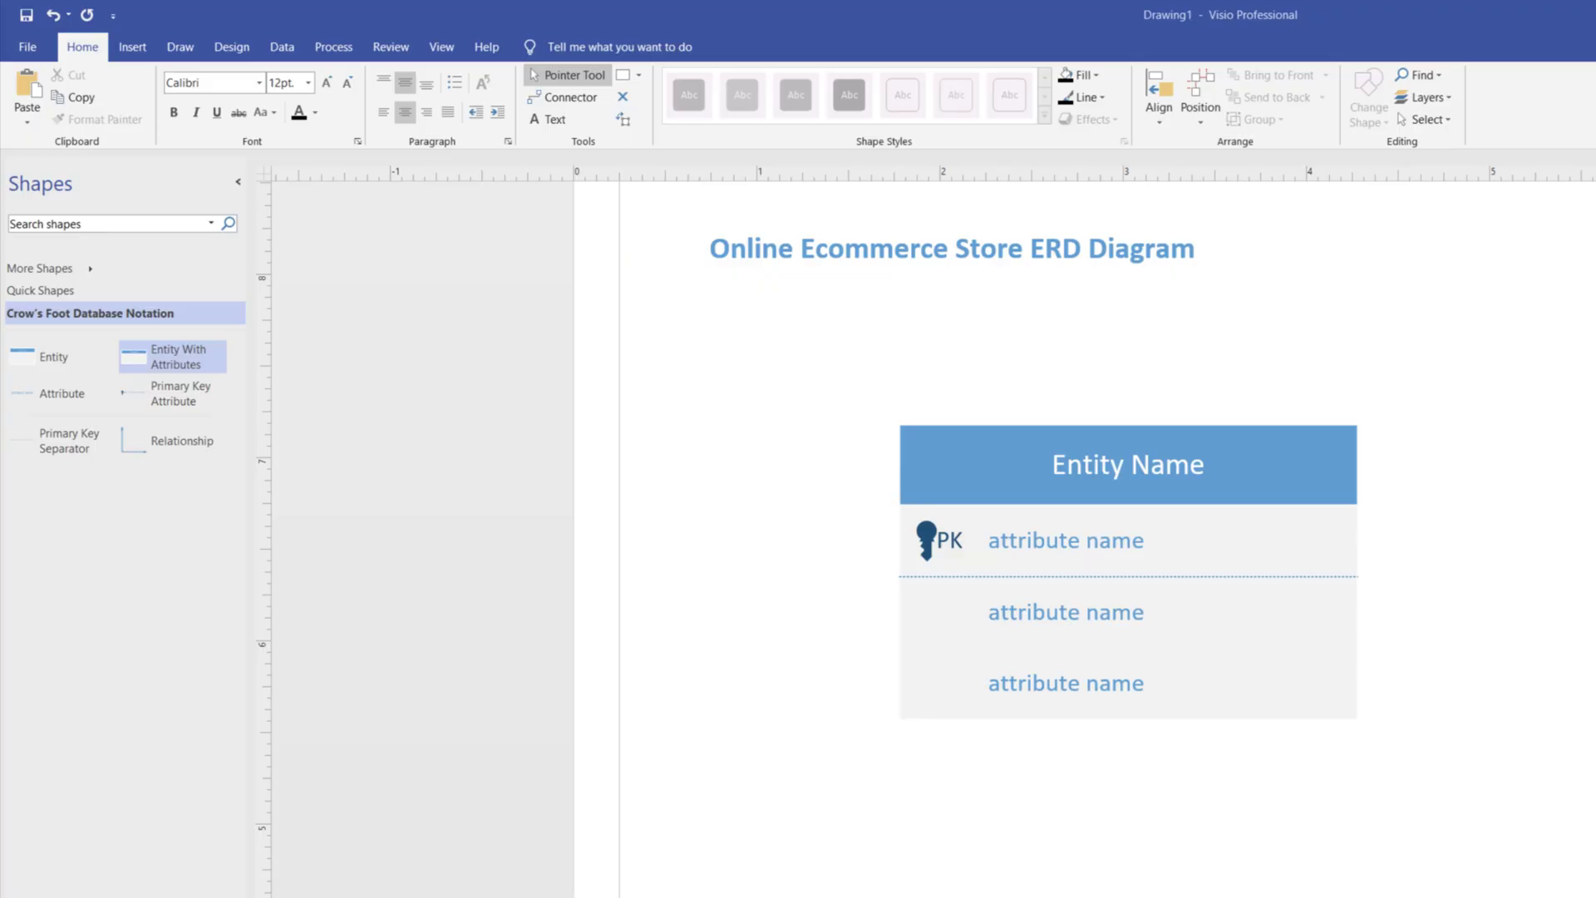
click(1161, 456)
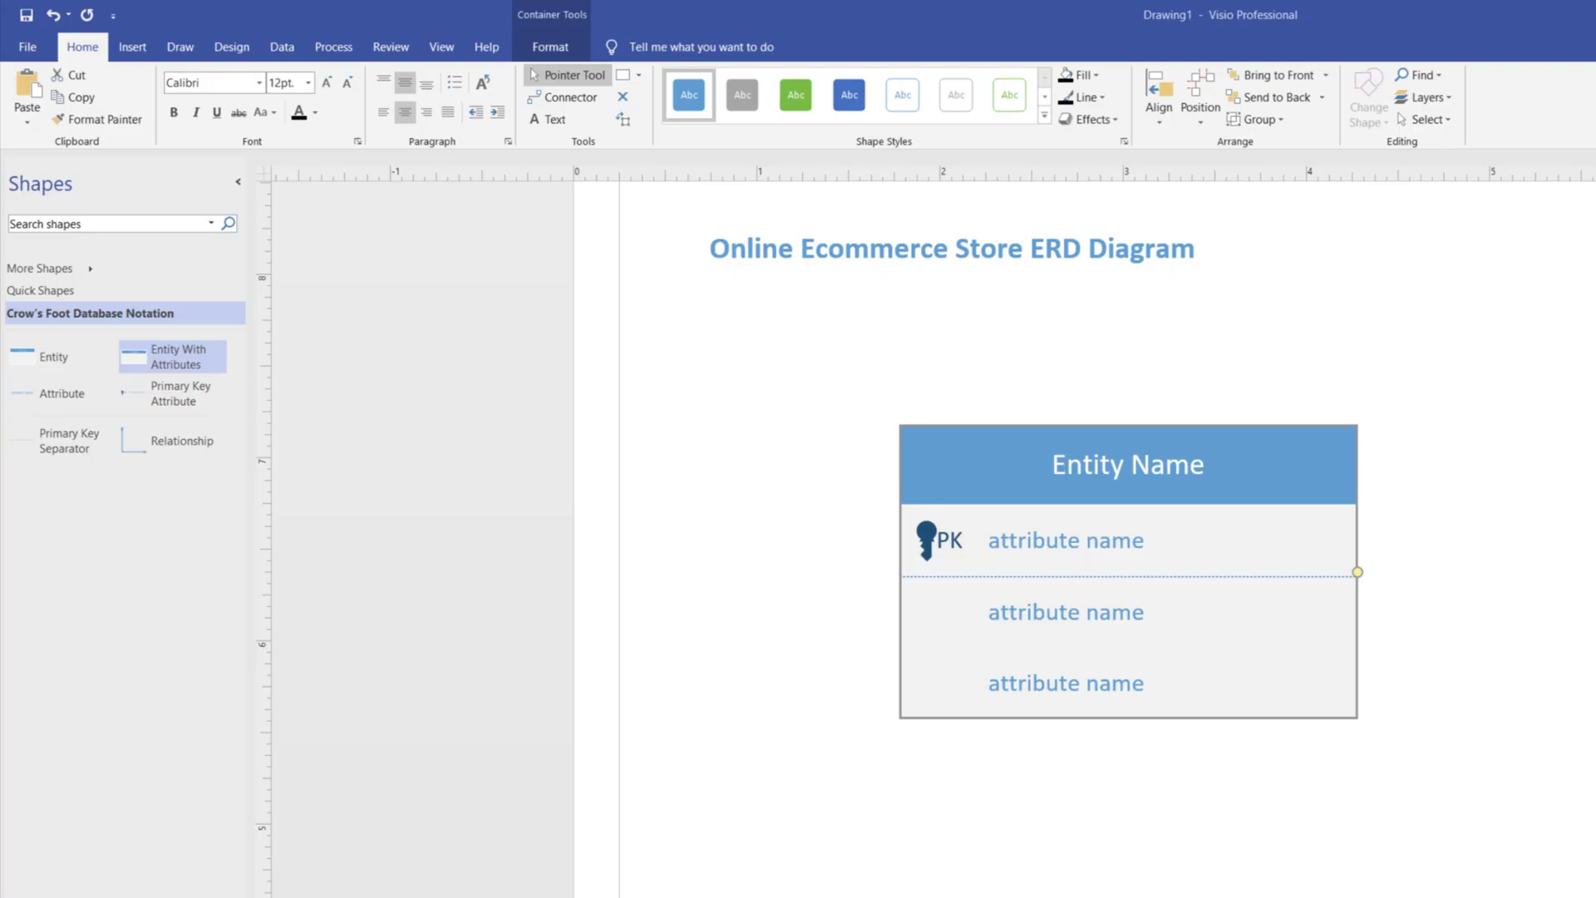
double_click(1135, 464)
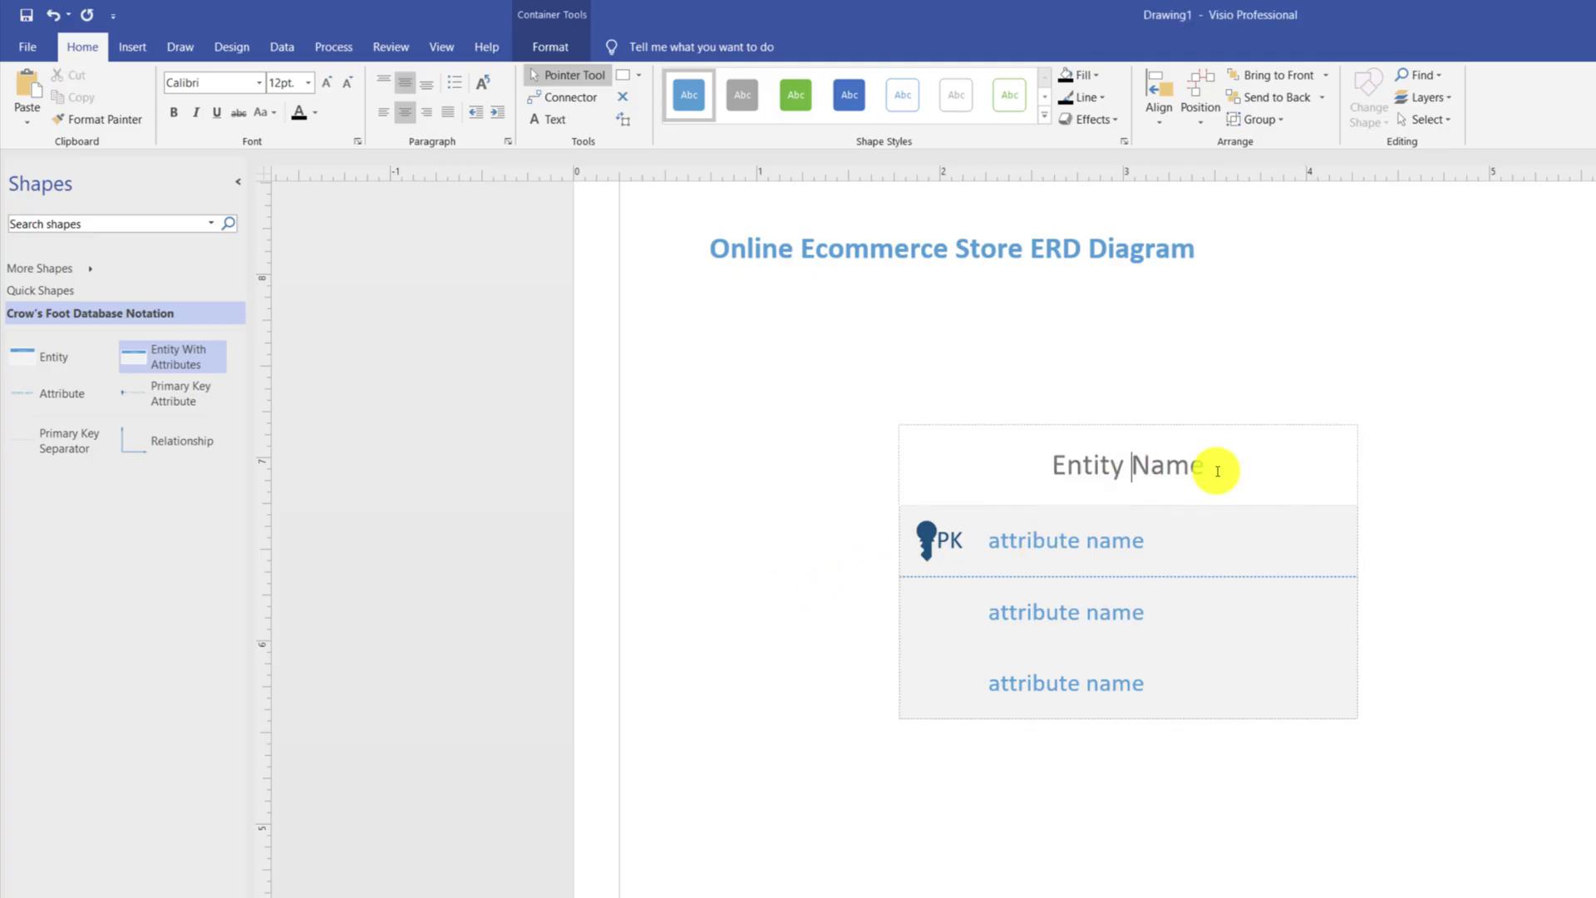
drag(1223, 463, 1034, 463)
text(Customers)
key(Escape)
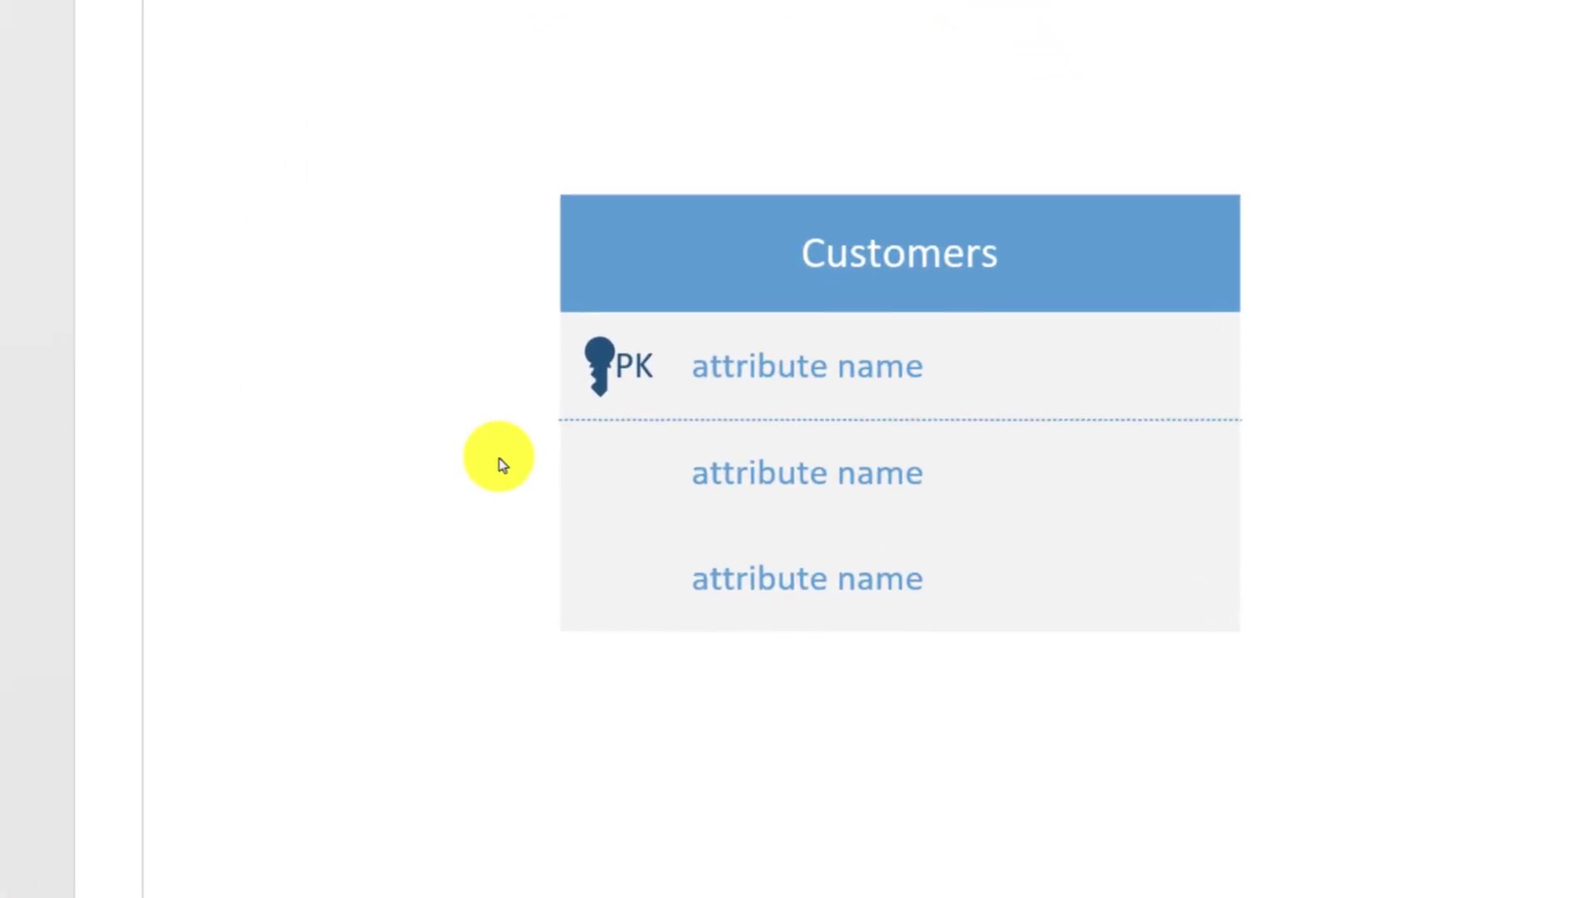
Step: Edit the first Customers attribute row to make CustomerID the primary key
double_click(796, 335)
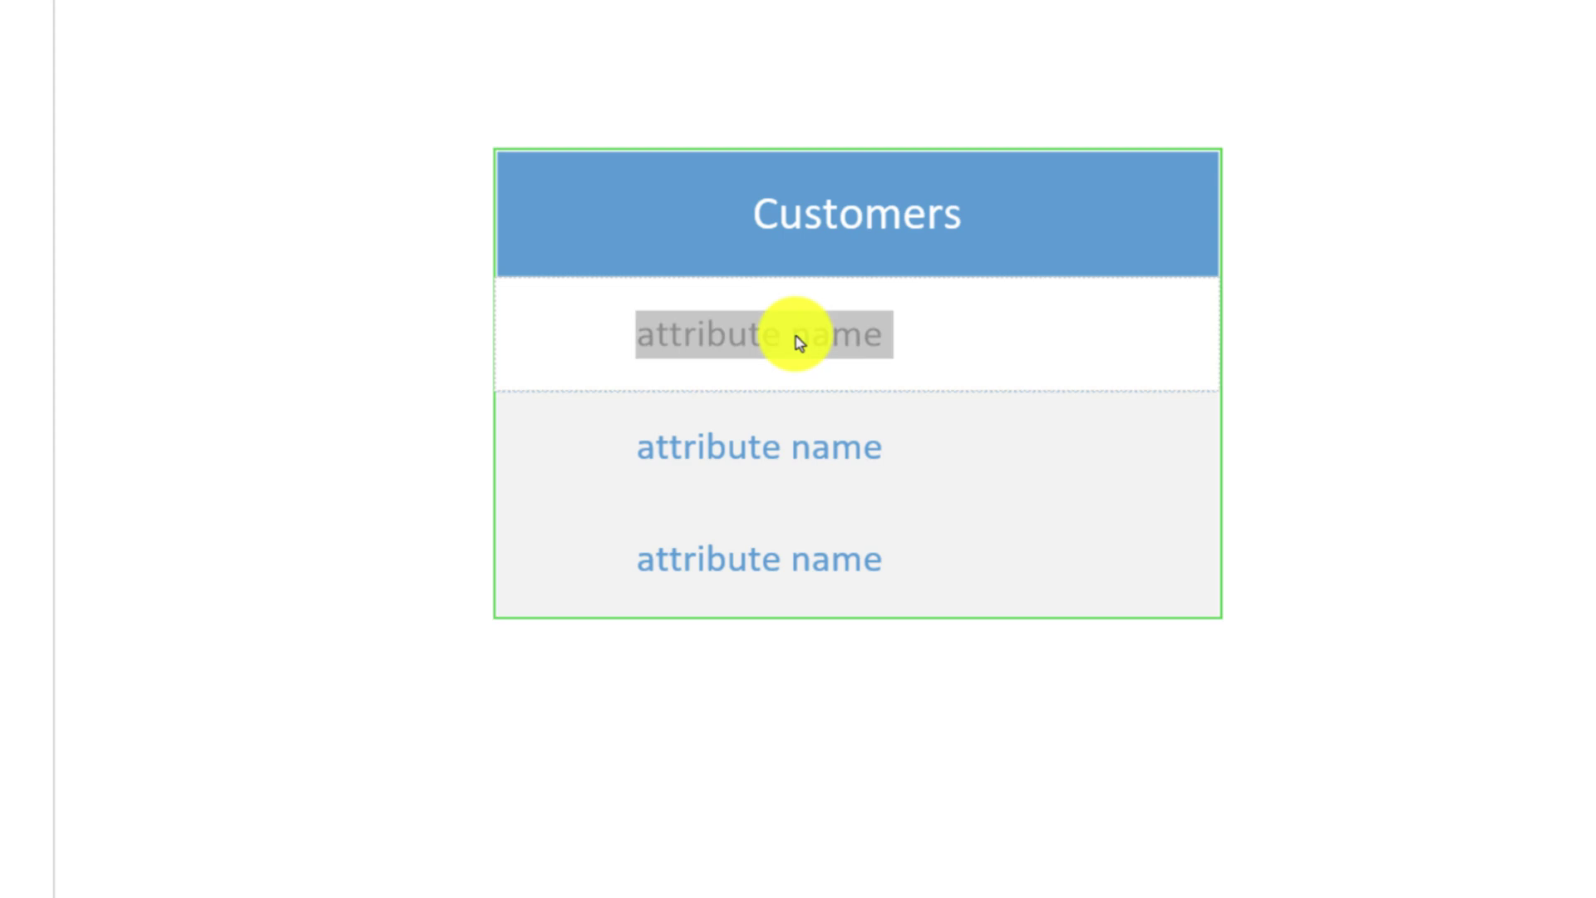
click(226, 387)
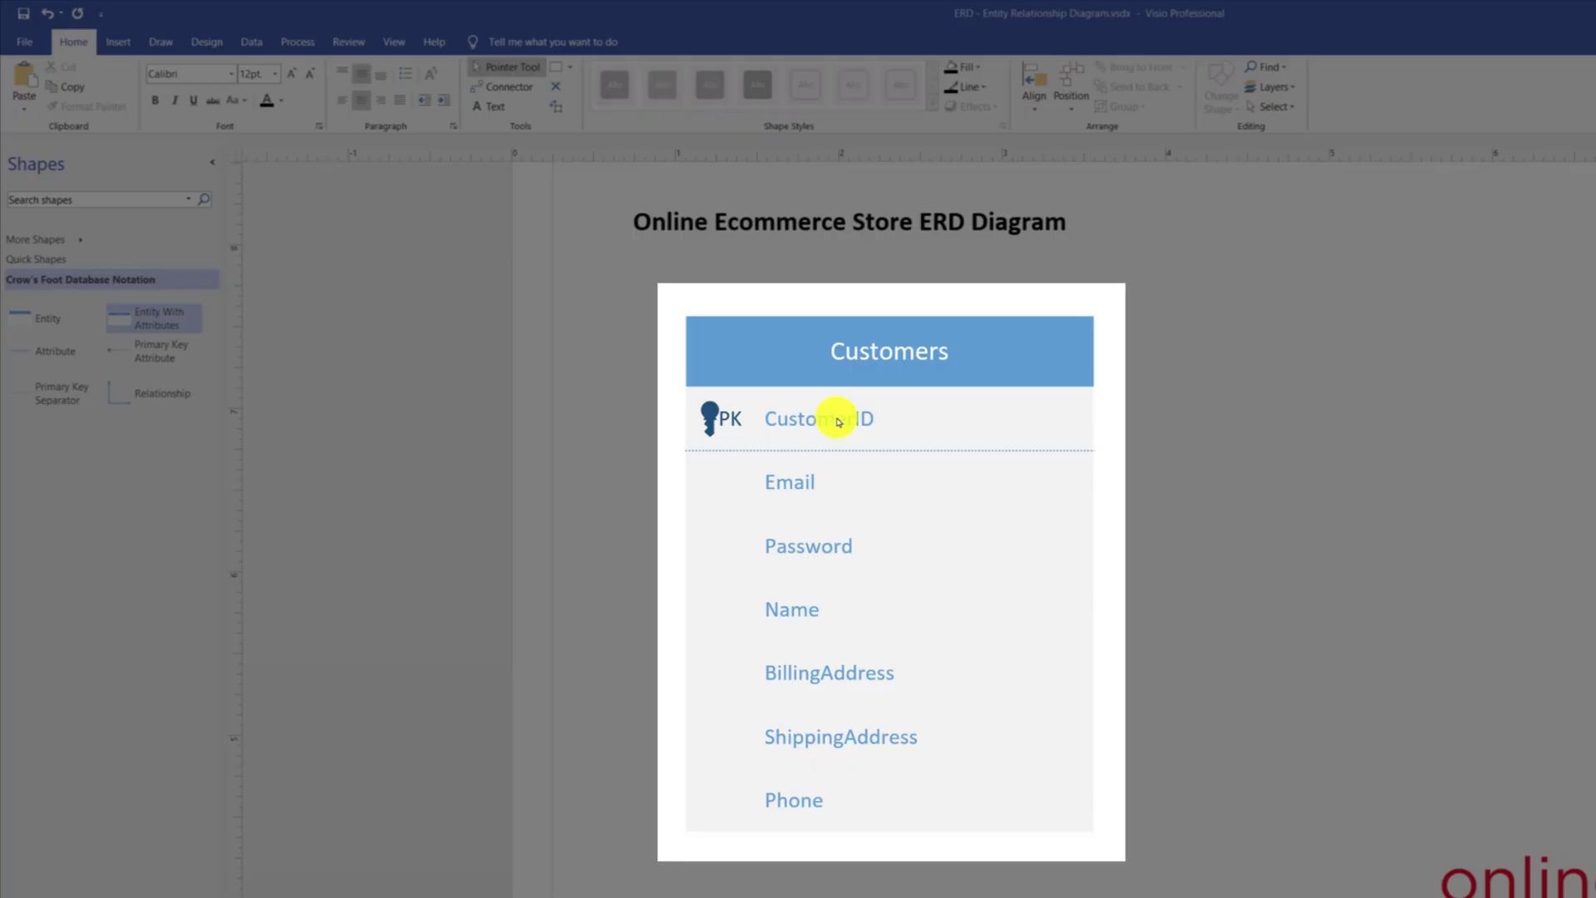
Step: Change the Customers primary key name from CustomerID to Id
key(ctrl+y)
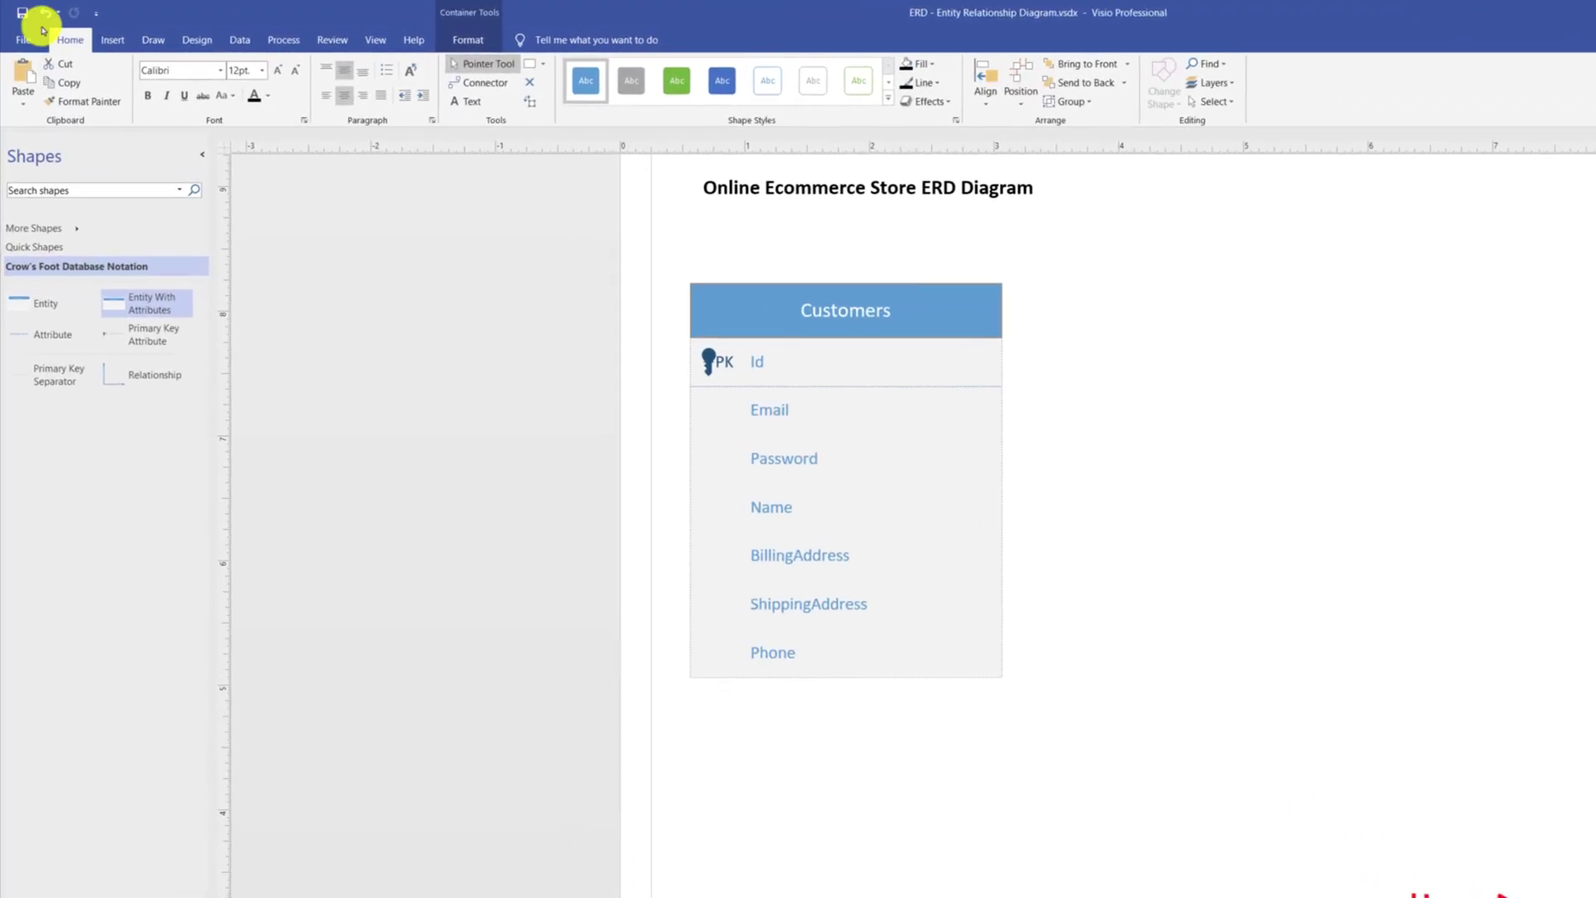
Step: Paste a copy of Customers beside it and start renaming its header and primary key row for Orders
click(44, 13)
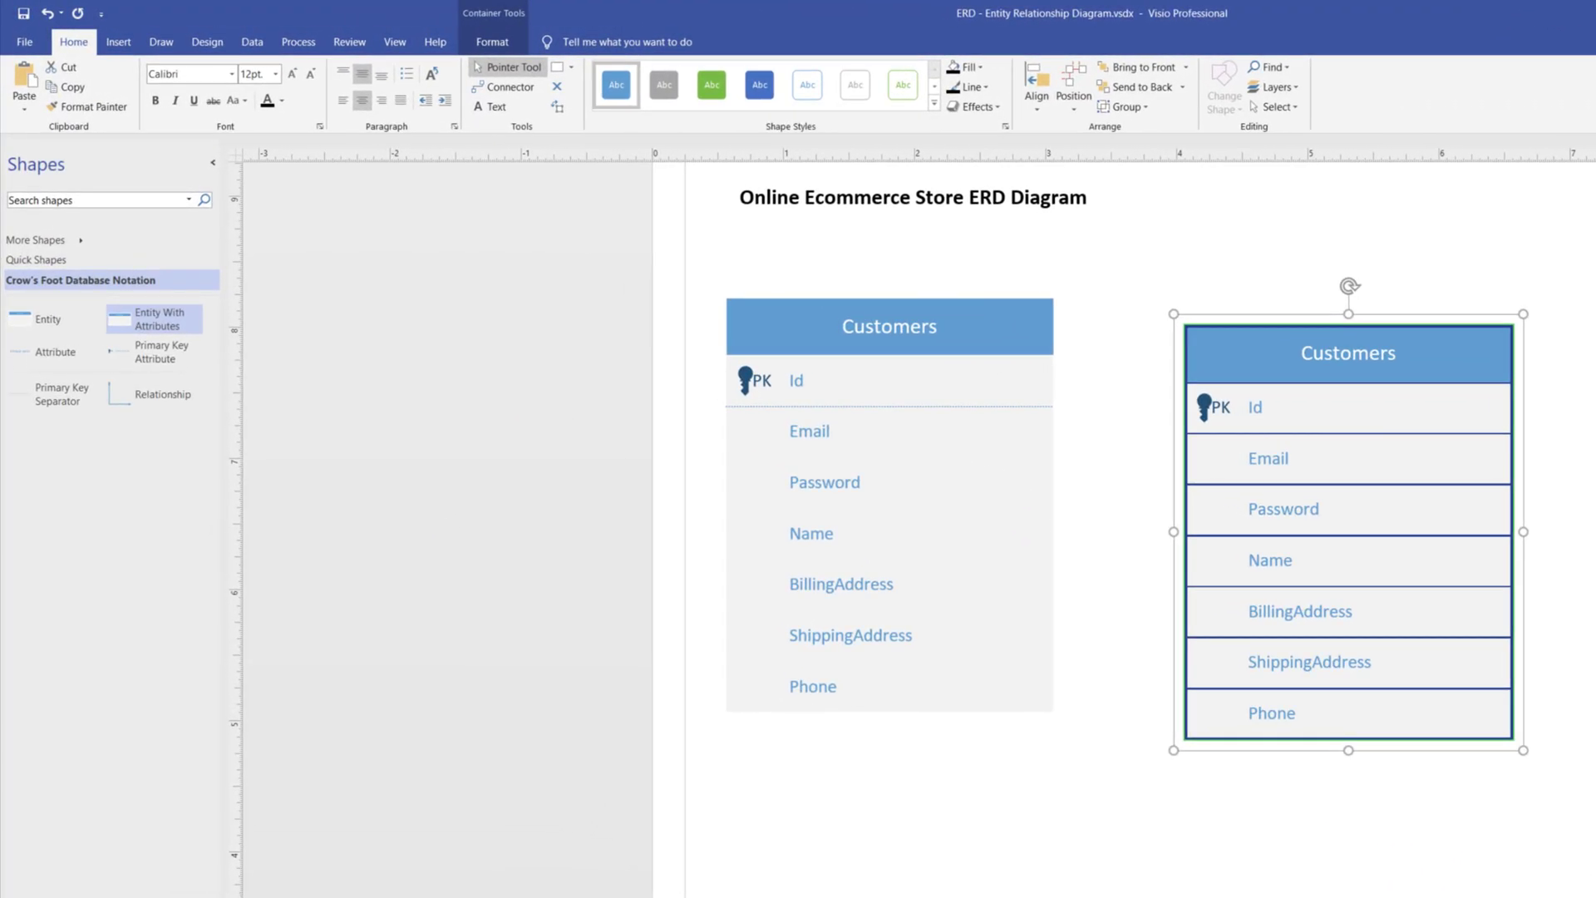
key(Escape)
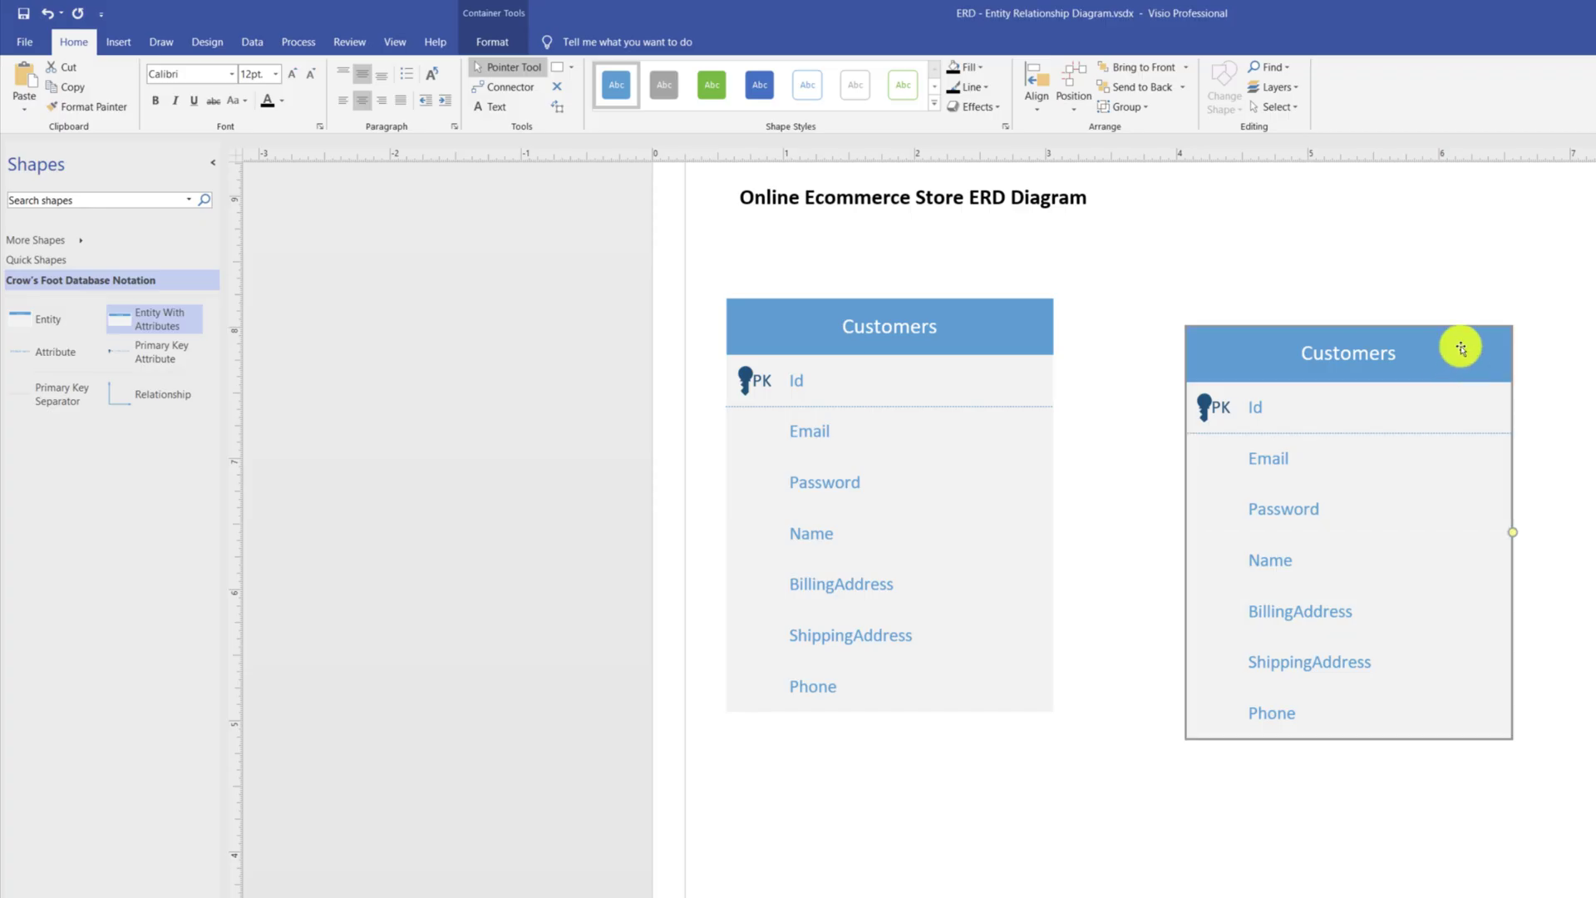
double_click(1449, 352)
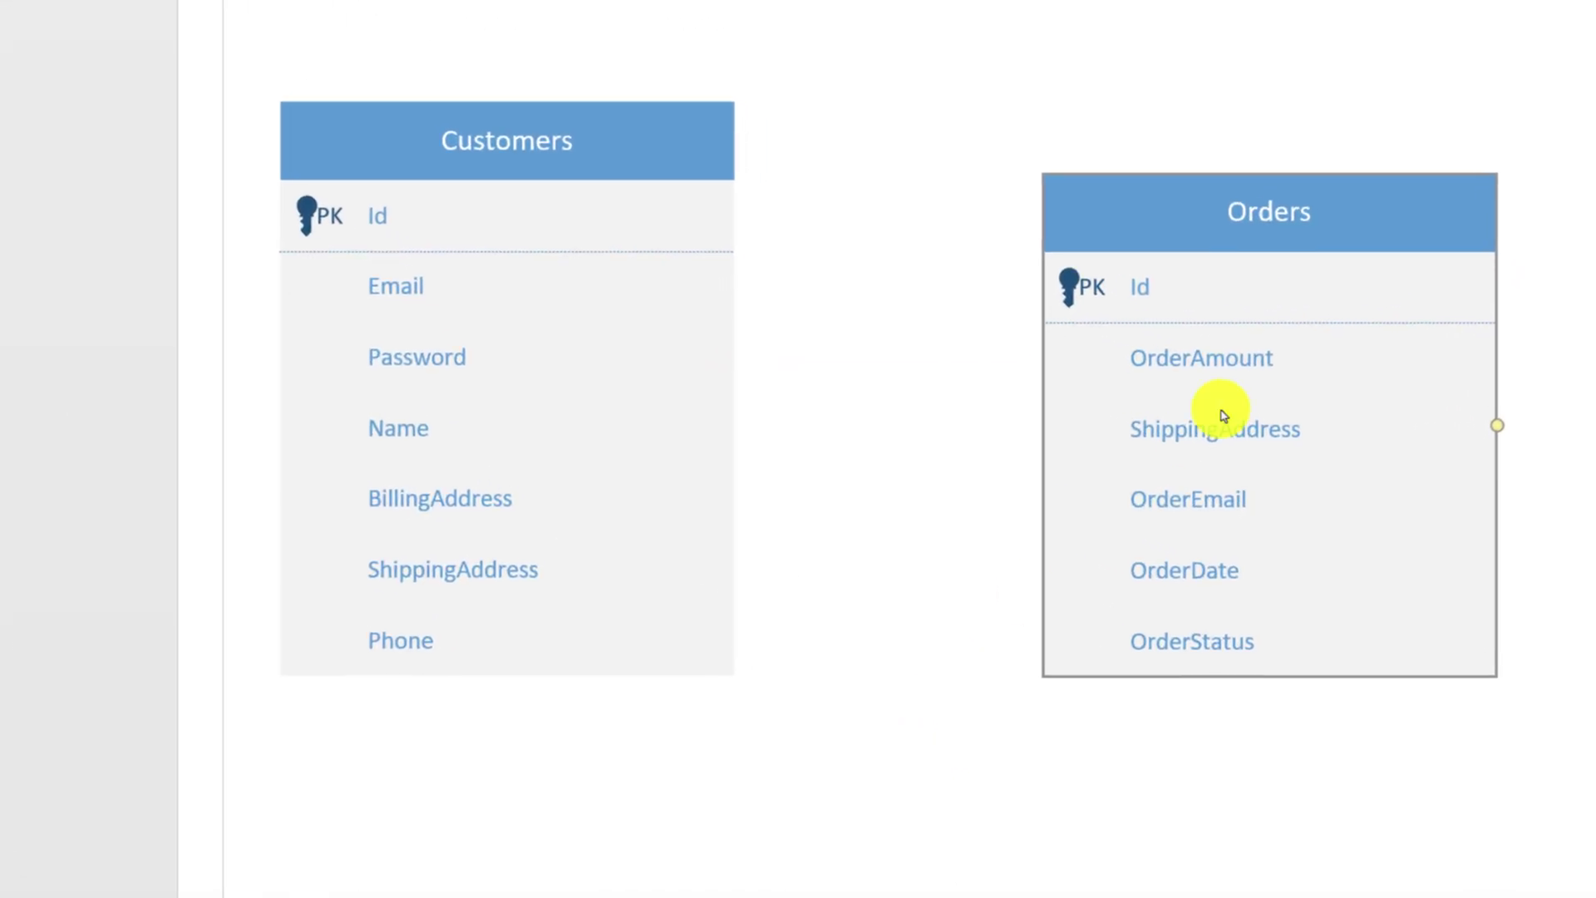
double_click(1139, 285)
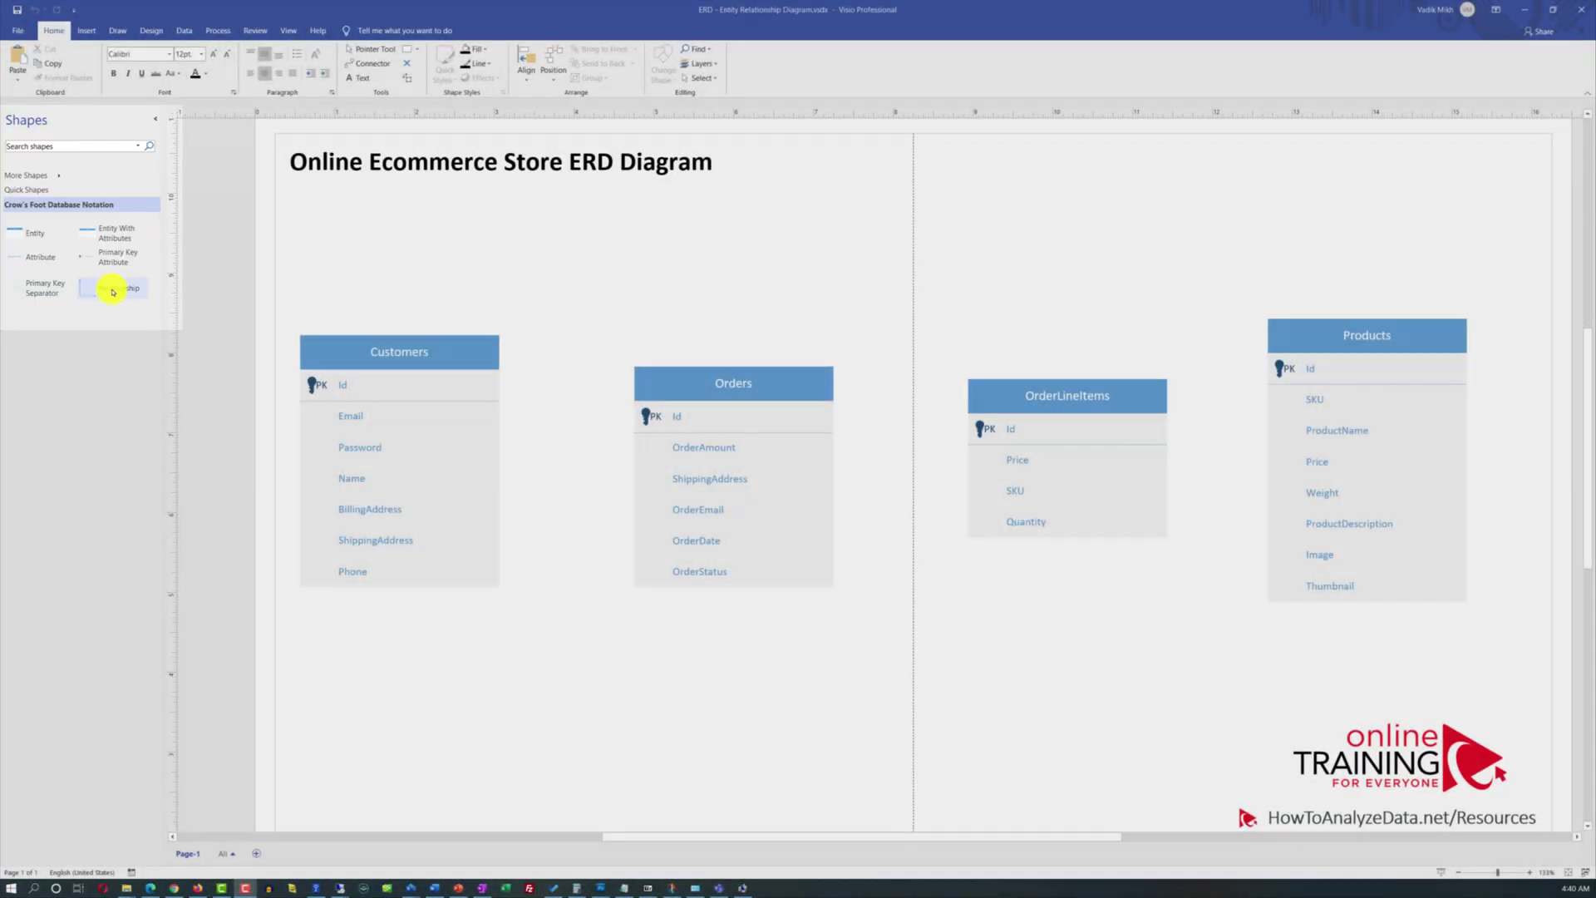
Step: Glue a Relationship connector from Customers to the Orders ShippingAddress row, nudging Customers down to straighten it
drag(111, 289, 538, 423)
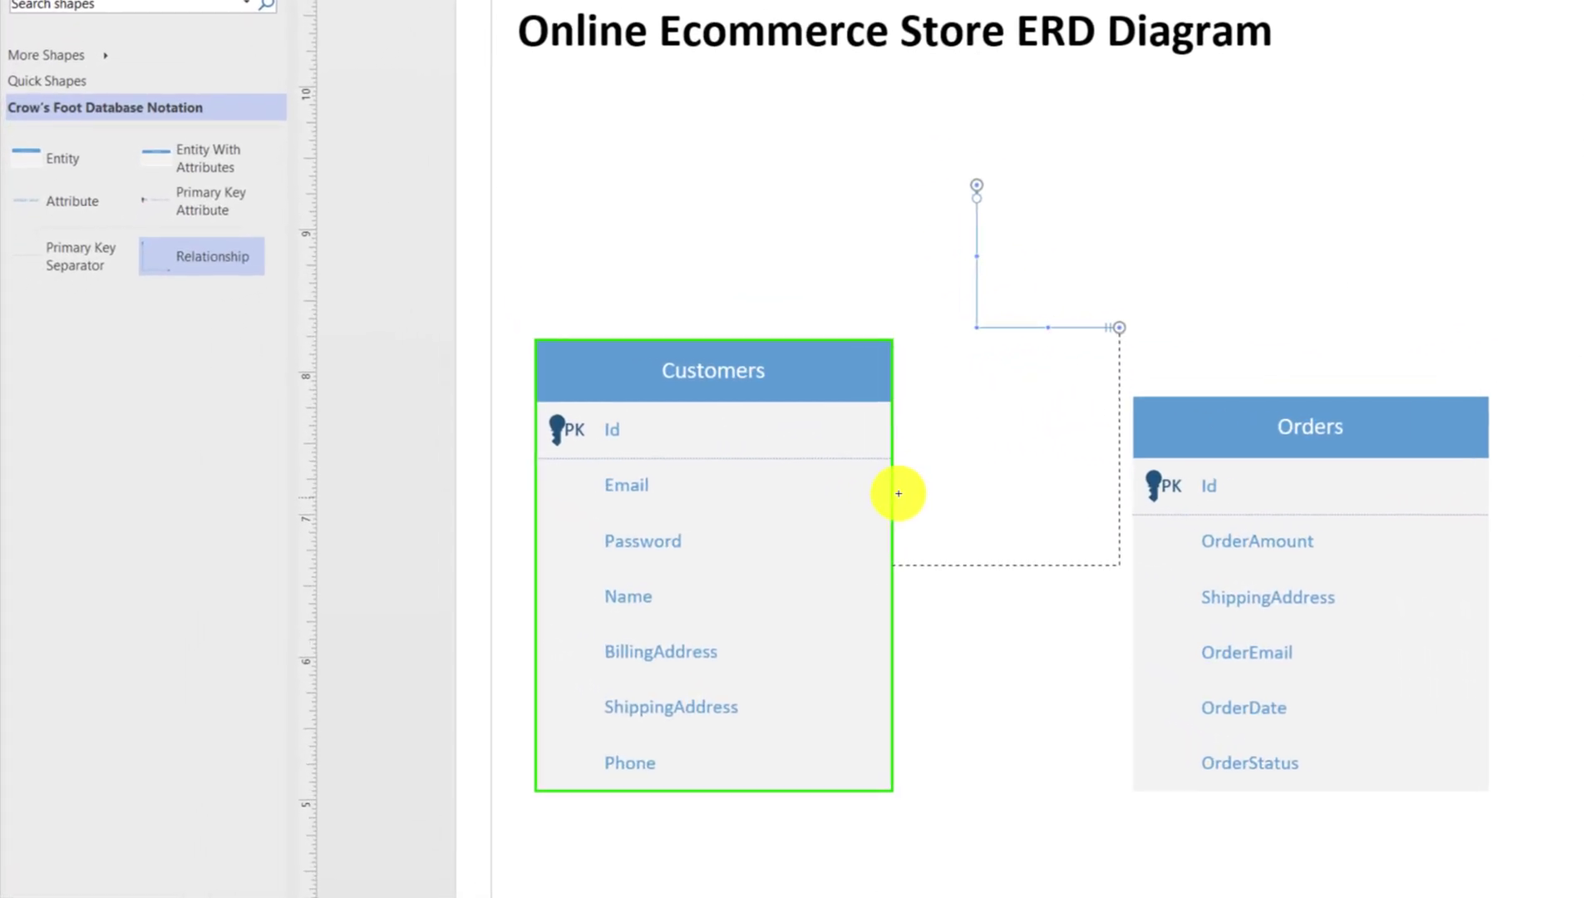
drag(899, 493, 901, 488)
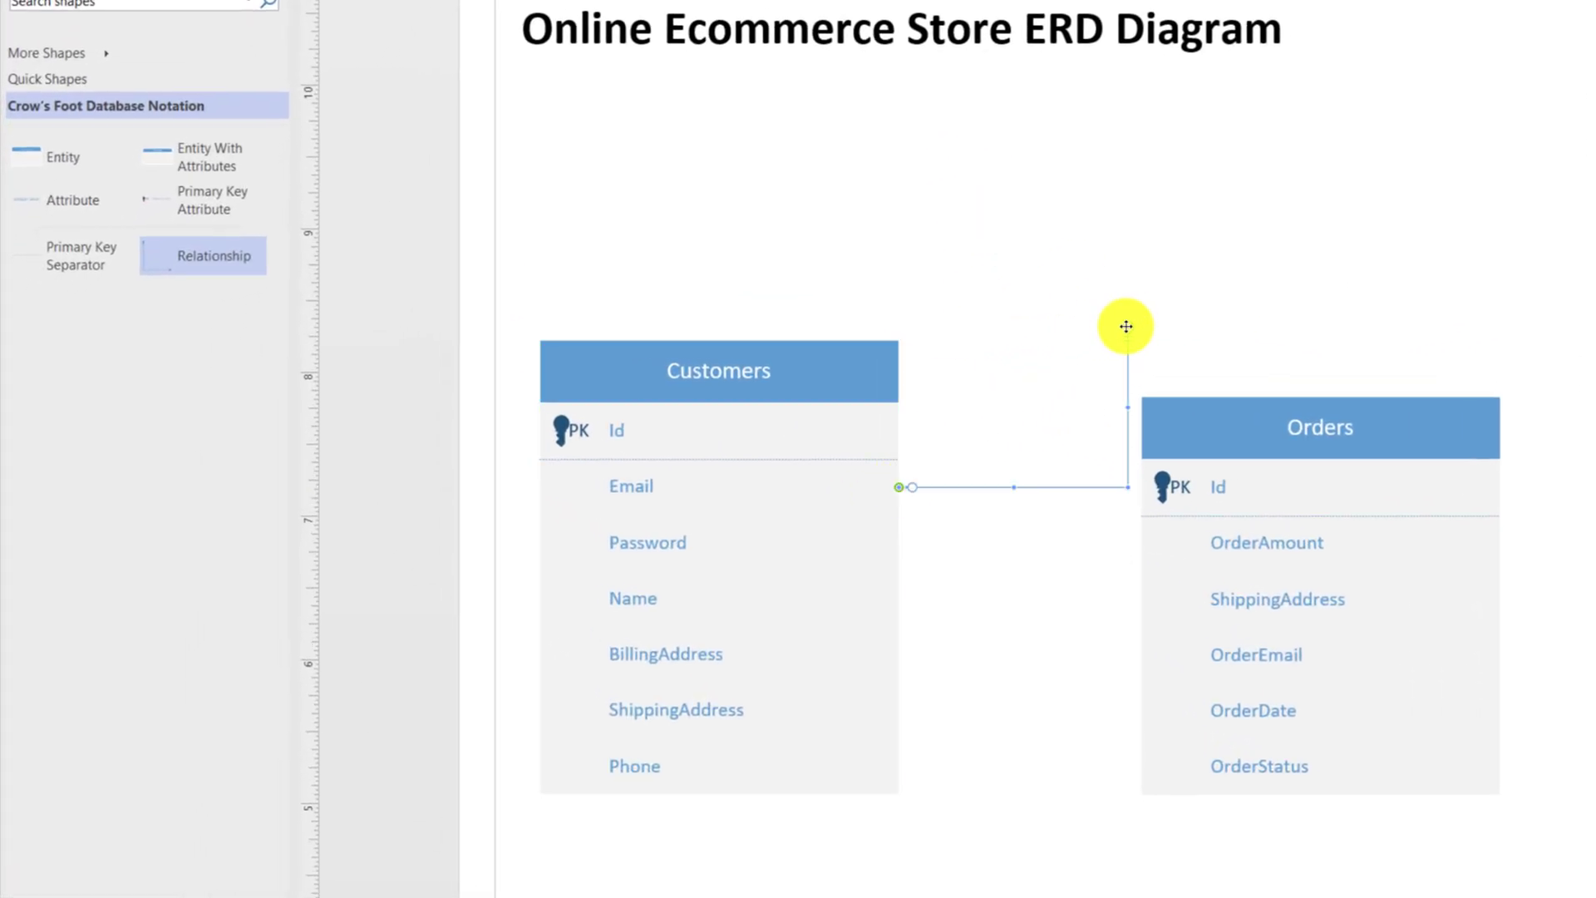
drag(1126, 326, 1142, 596)
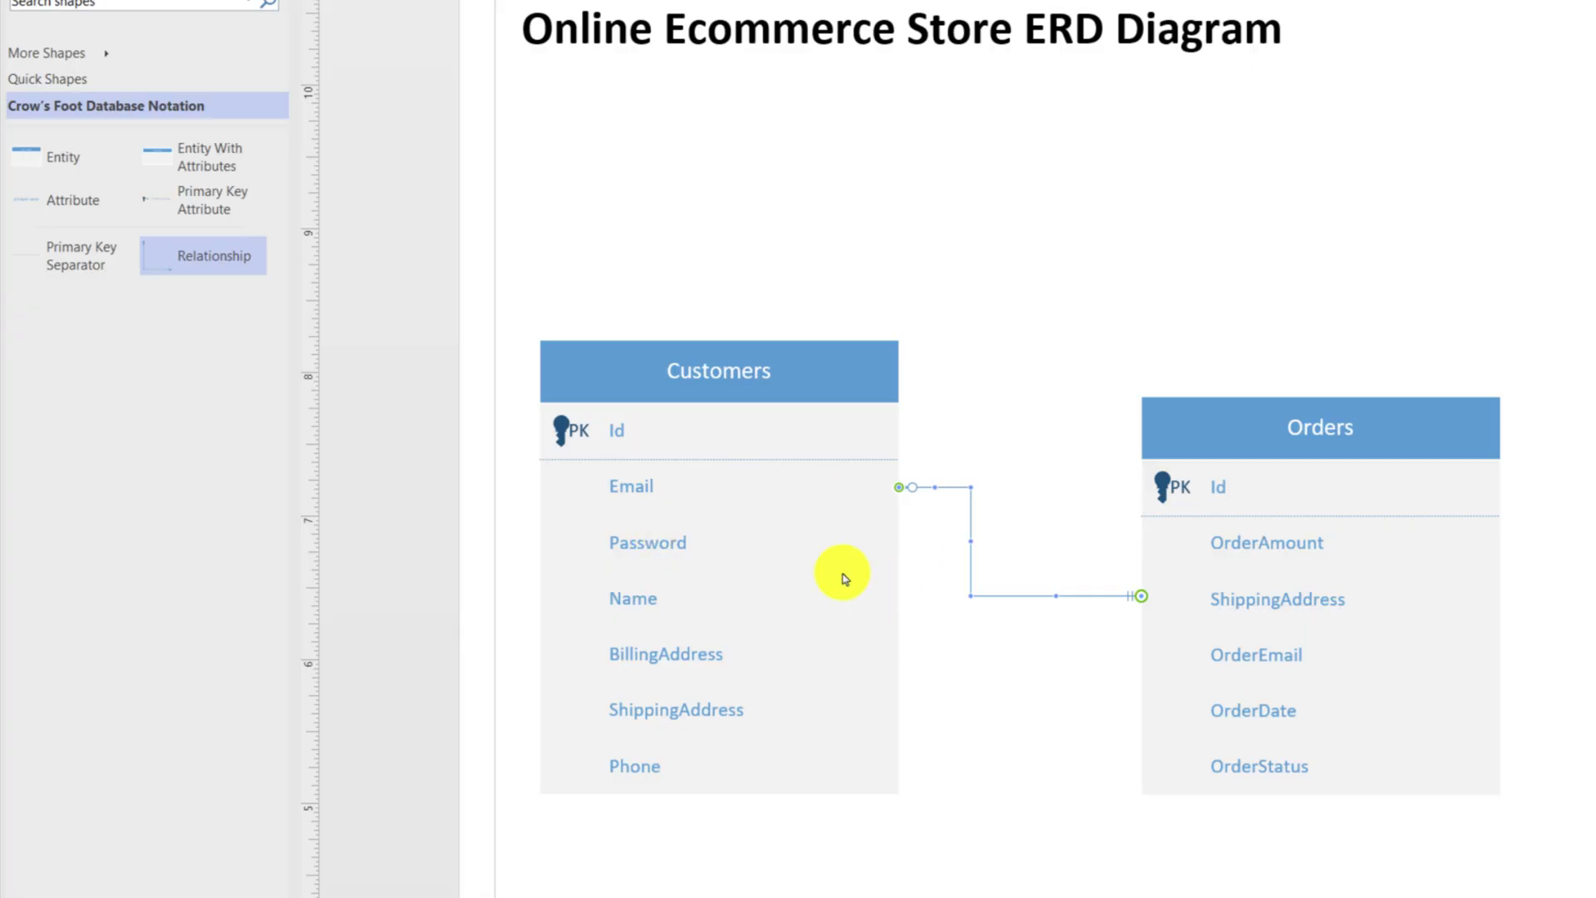
click(824, 592)
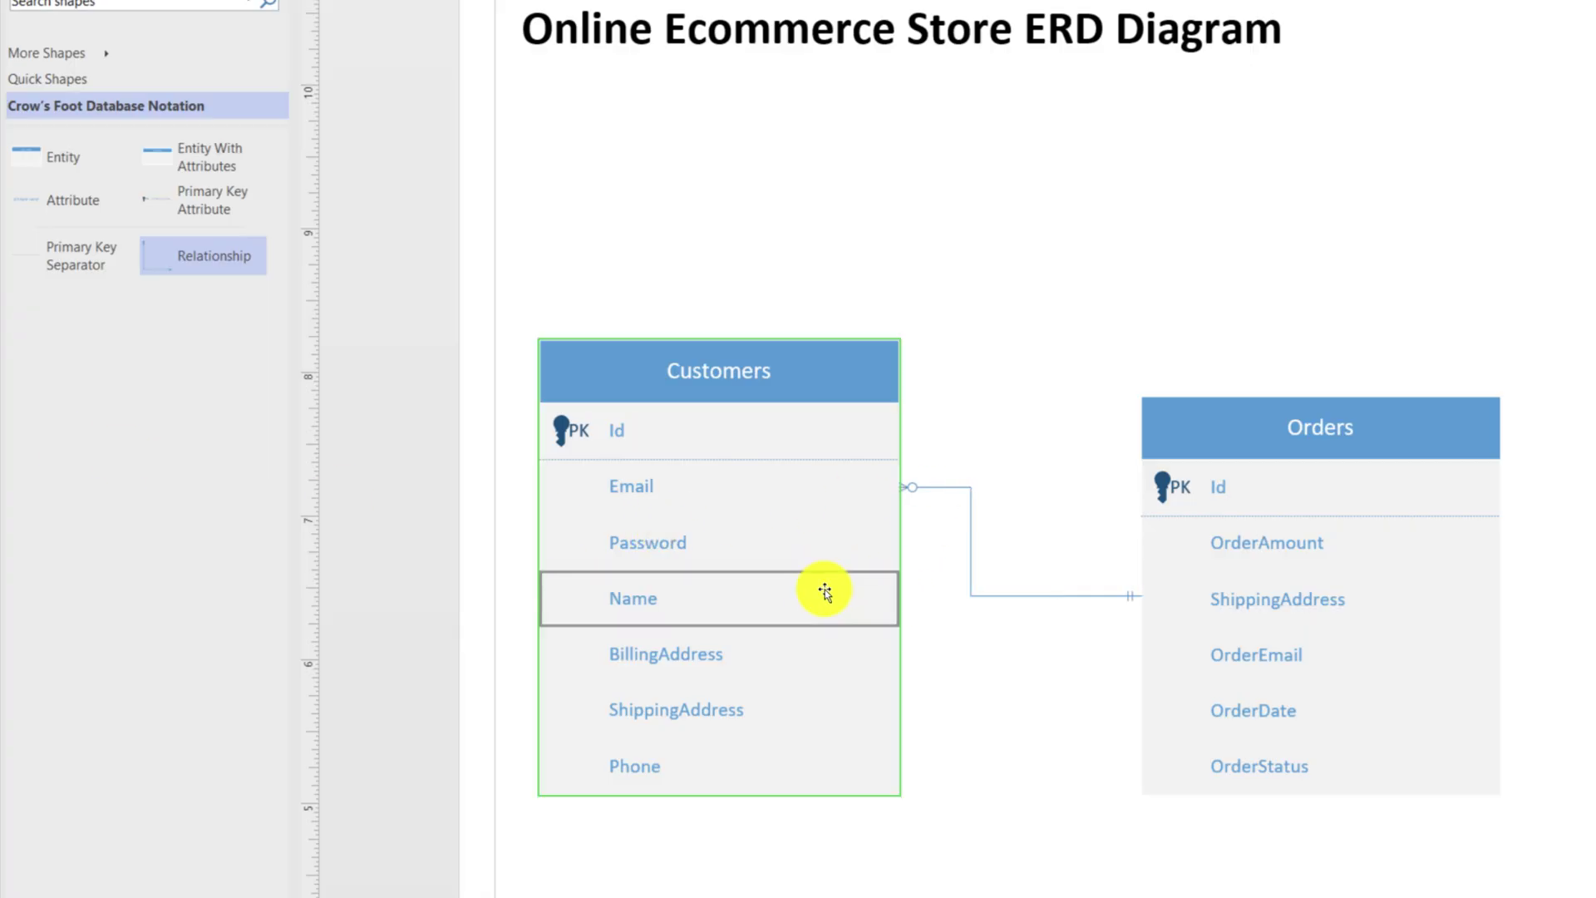
click(825, 387)
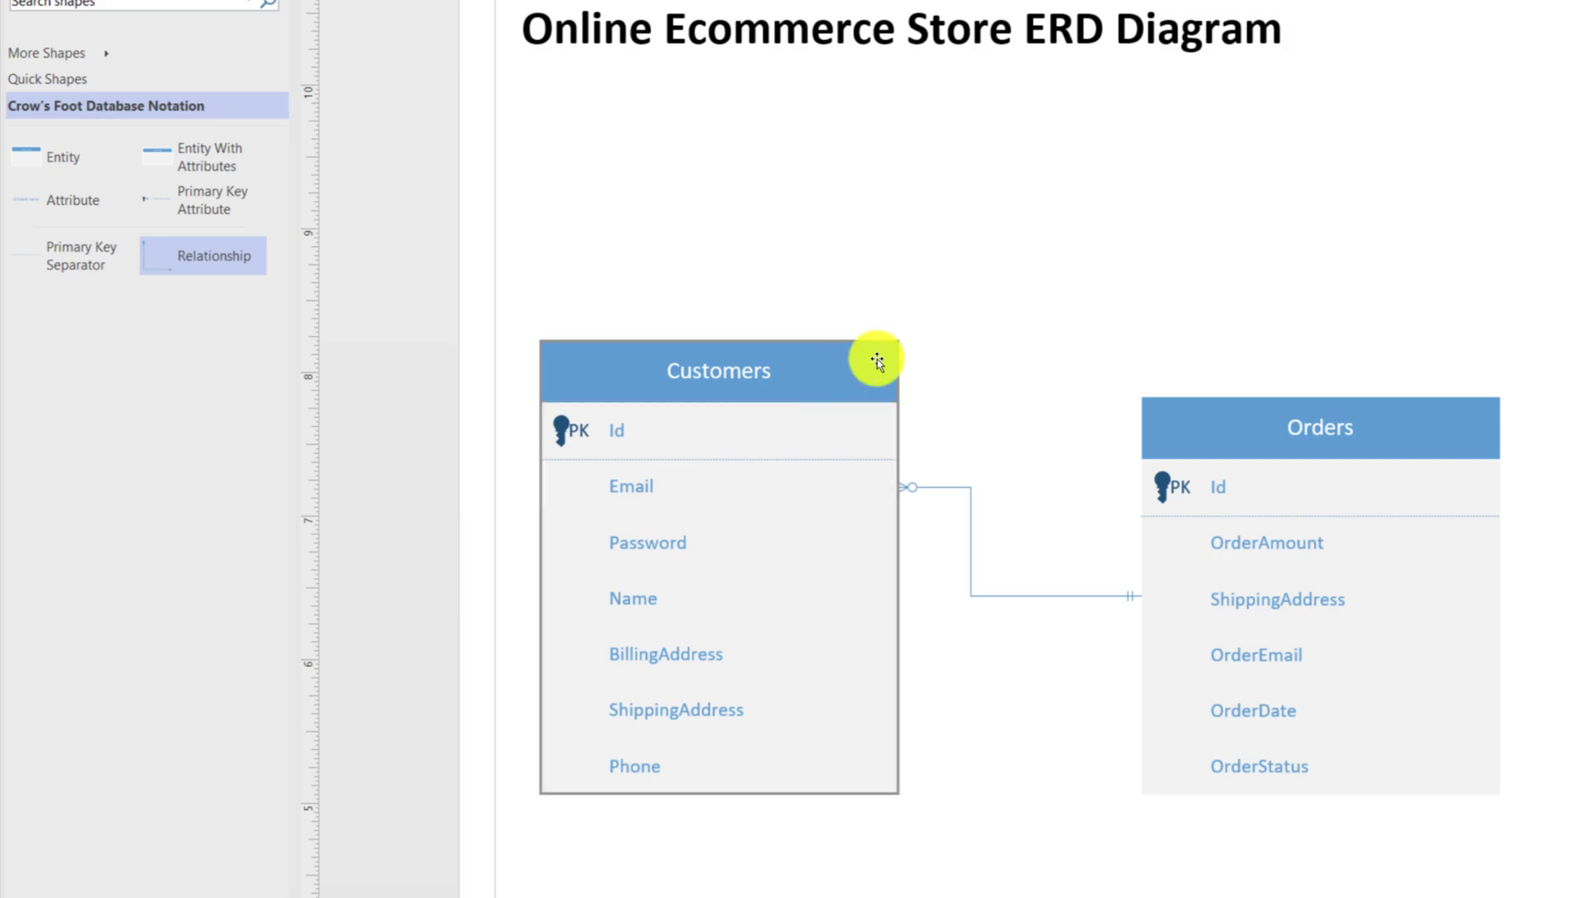
key(Down)
key(Down)
key(Down)
key(Down)
key(Down)
key(Down)
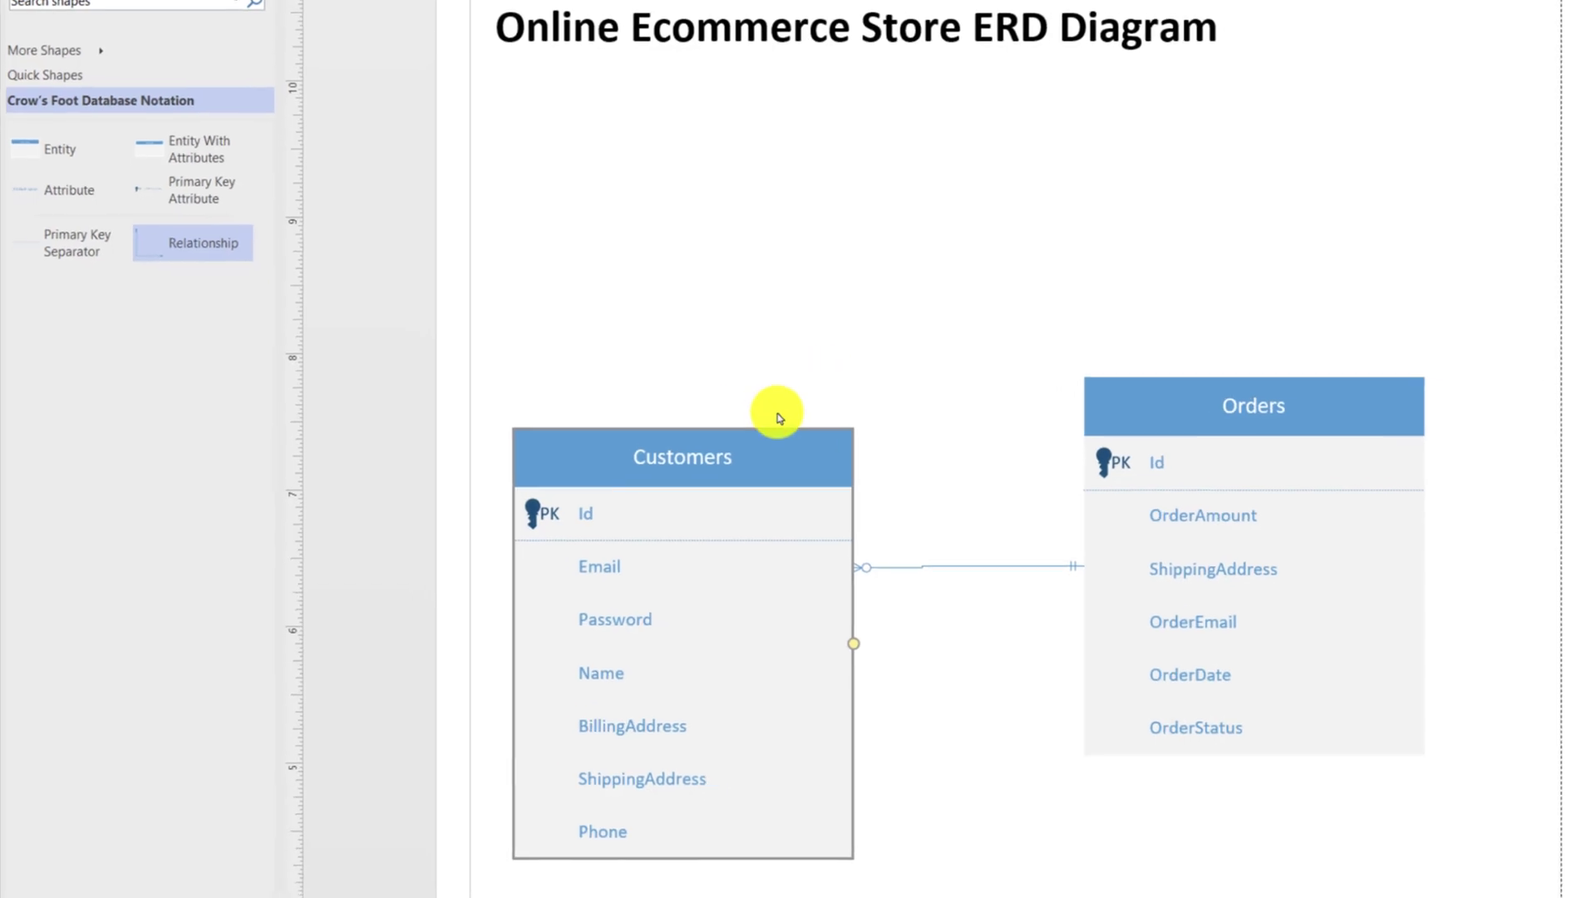
scroll(713, 505, up, 1)
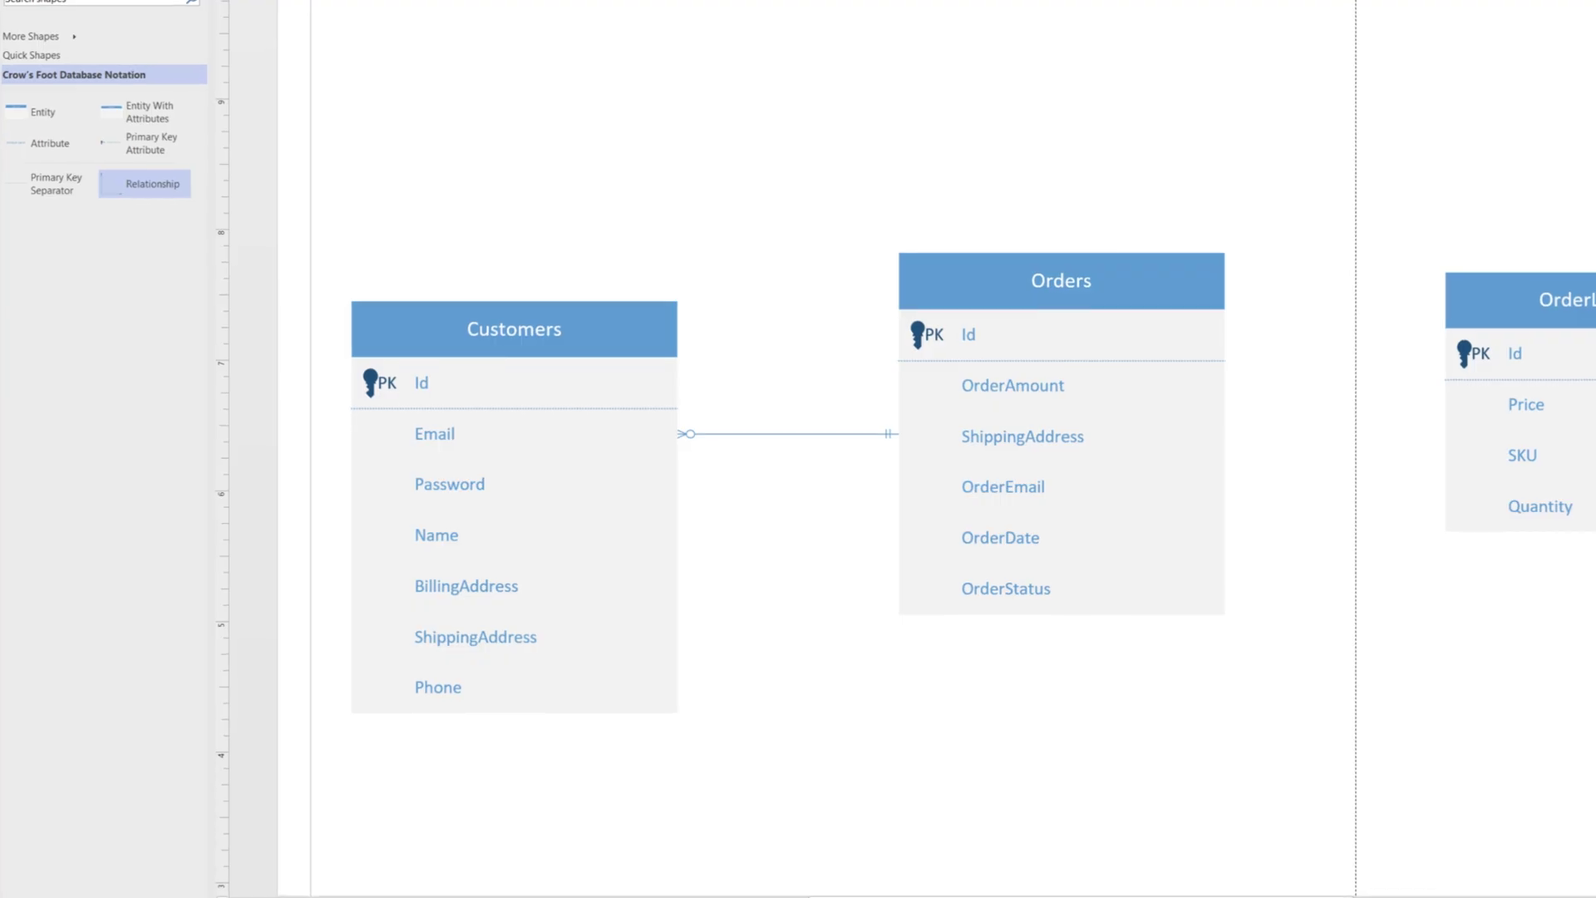
click(758, 451)
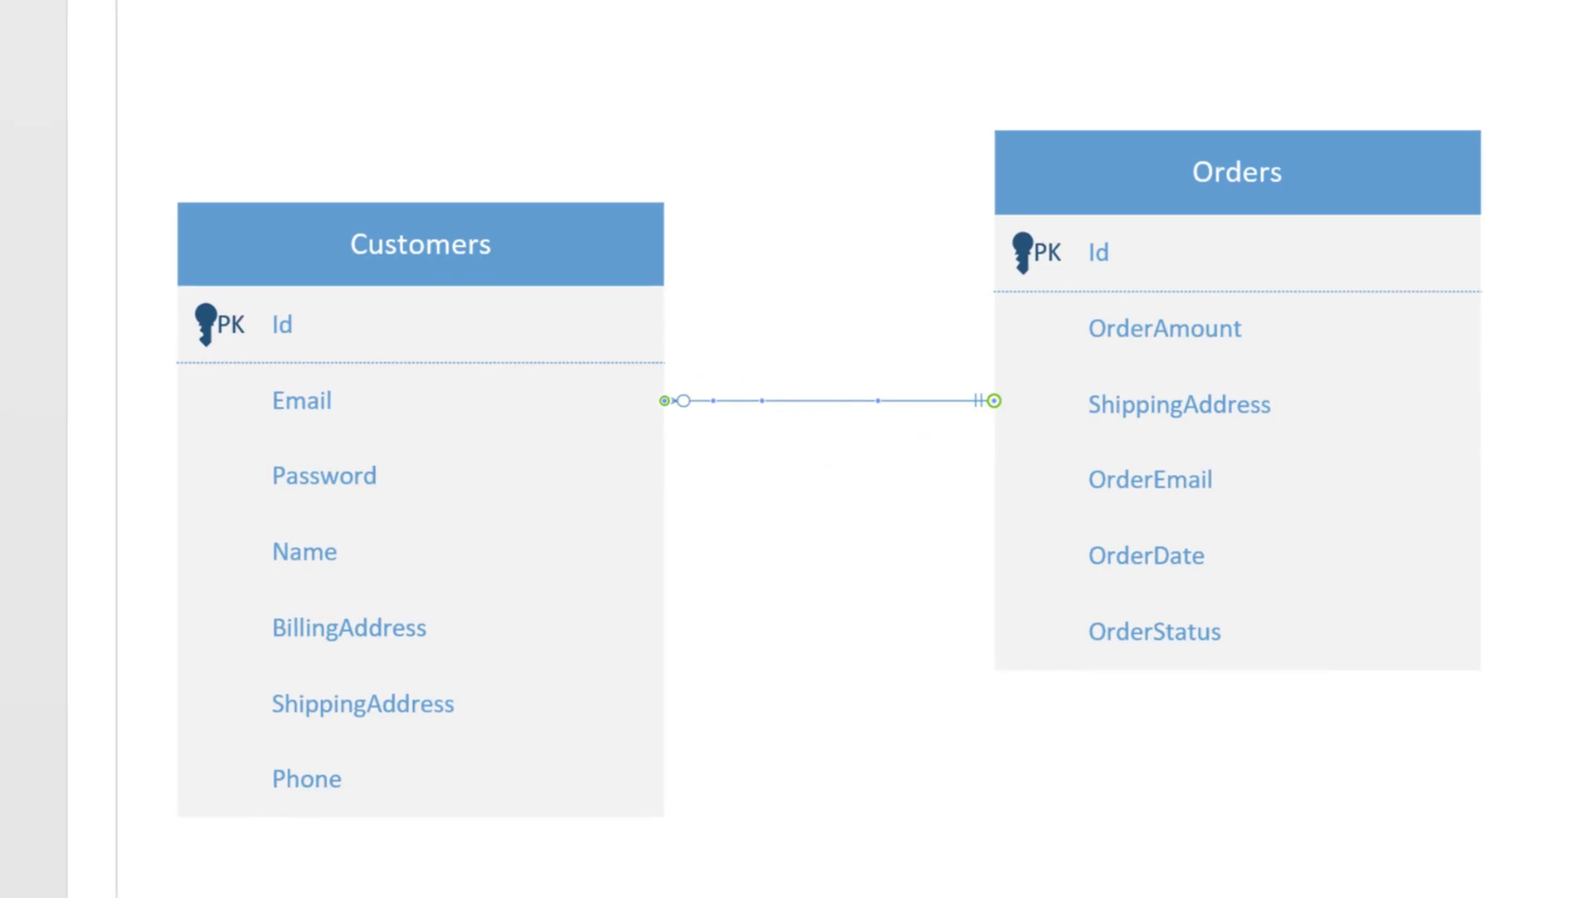
Step: Set the Customers end of the relationship to 1 and only 1, and the Orders end to 1 or more
right_click(804, 405)
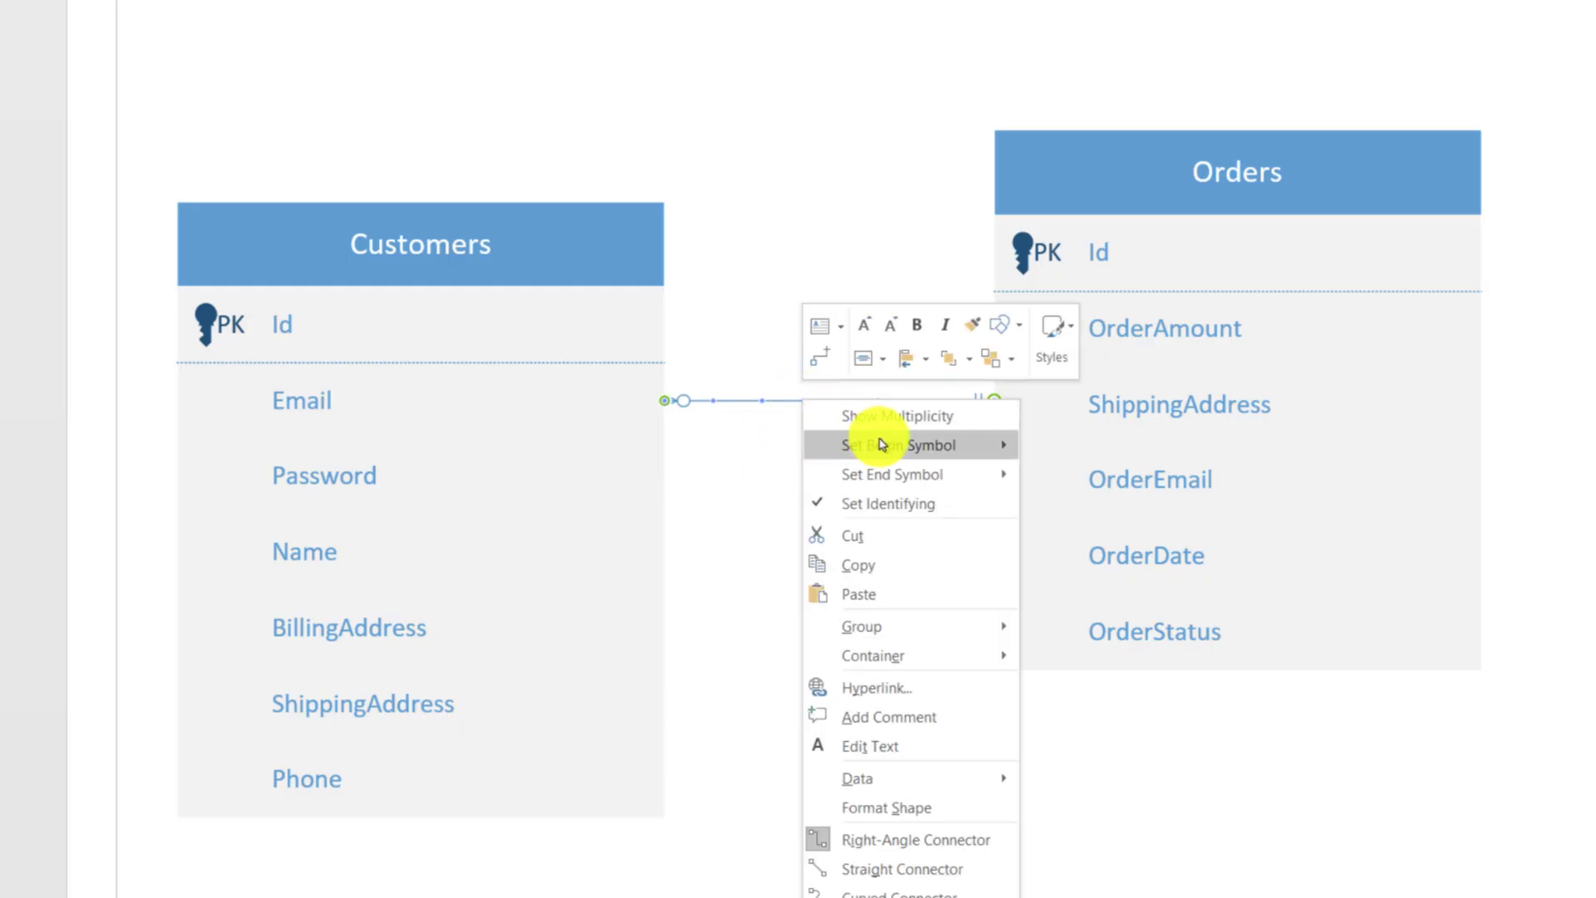
mouse_move(881, 445)
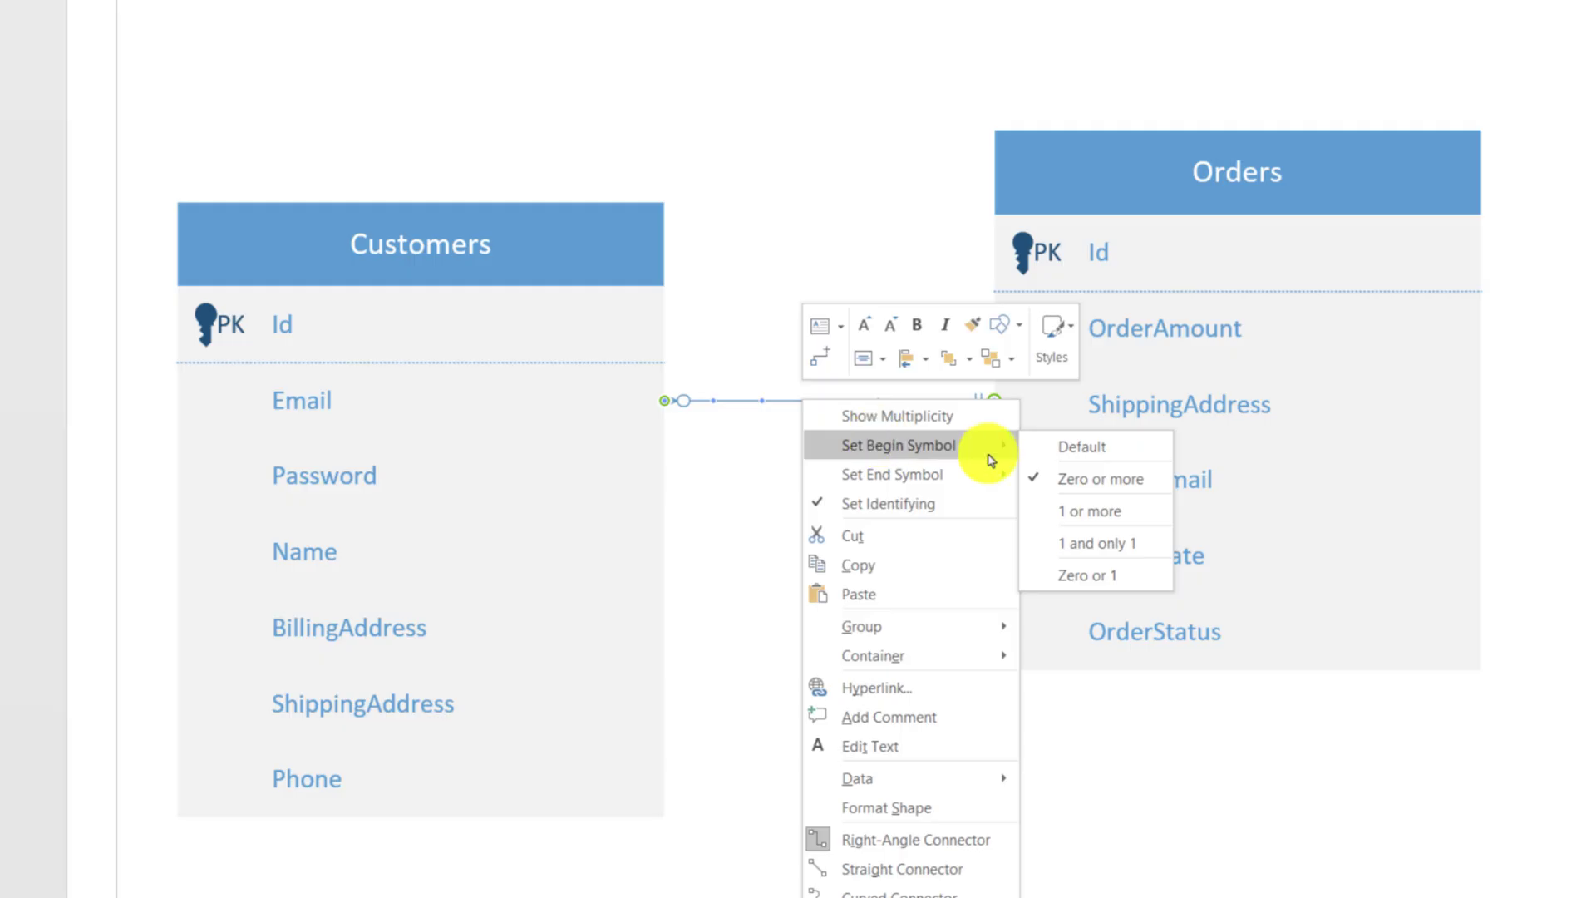
click(1114, 546)
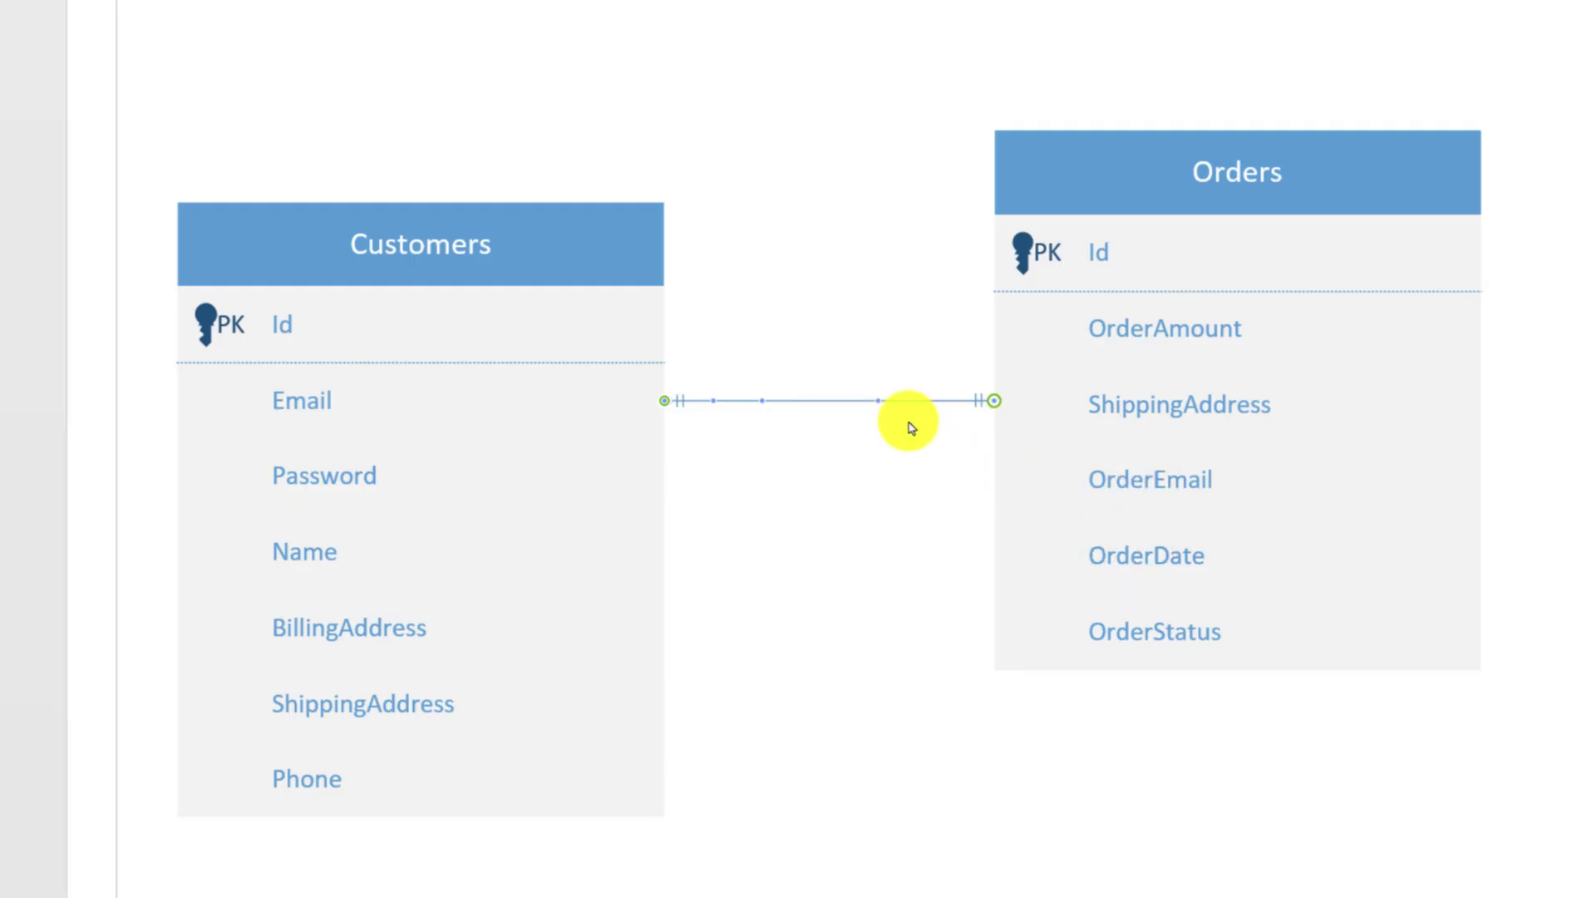
right_click(1020, 401)
mouse_move(1080, 479)
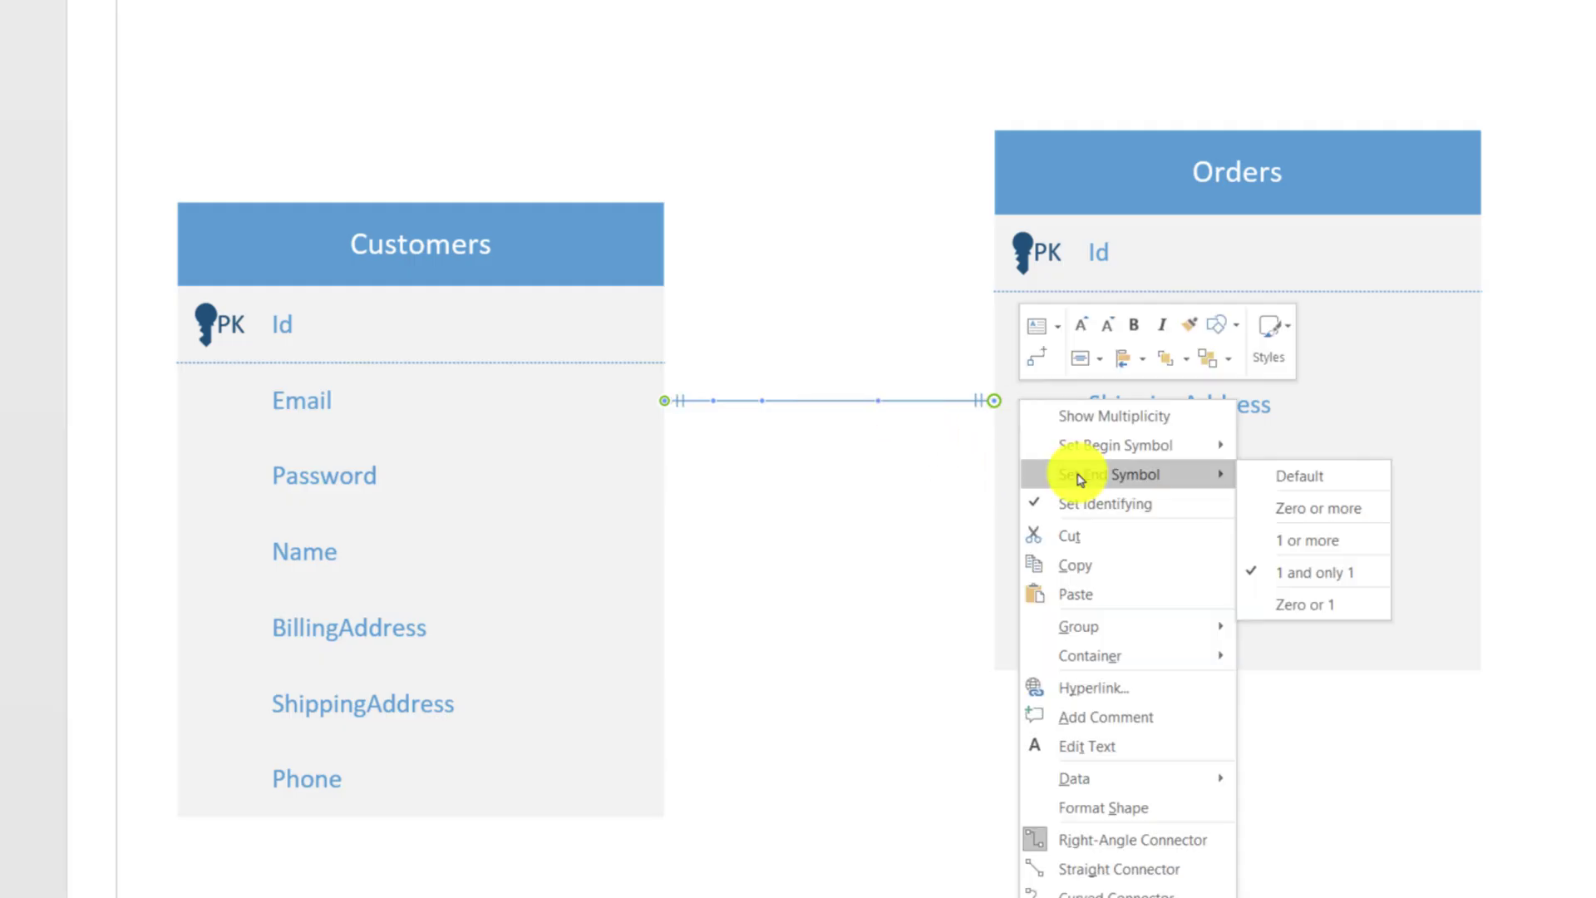
click(1305, 540)
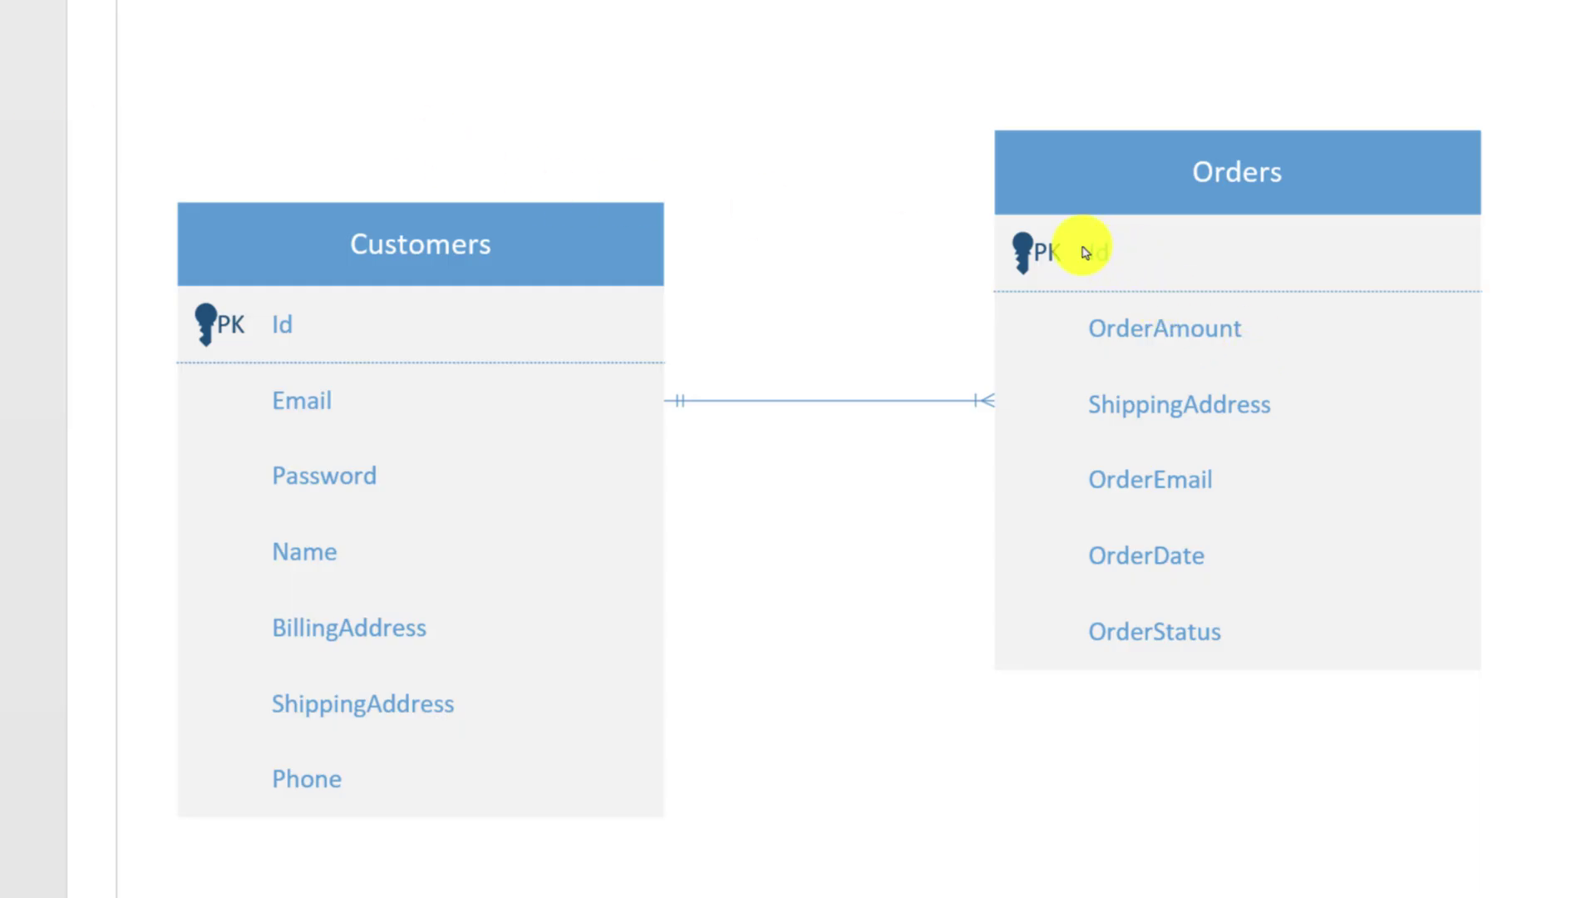
Step: Insert a new primary key attribute row after Id in the Orders table
click(1100, 254)
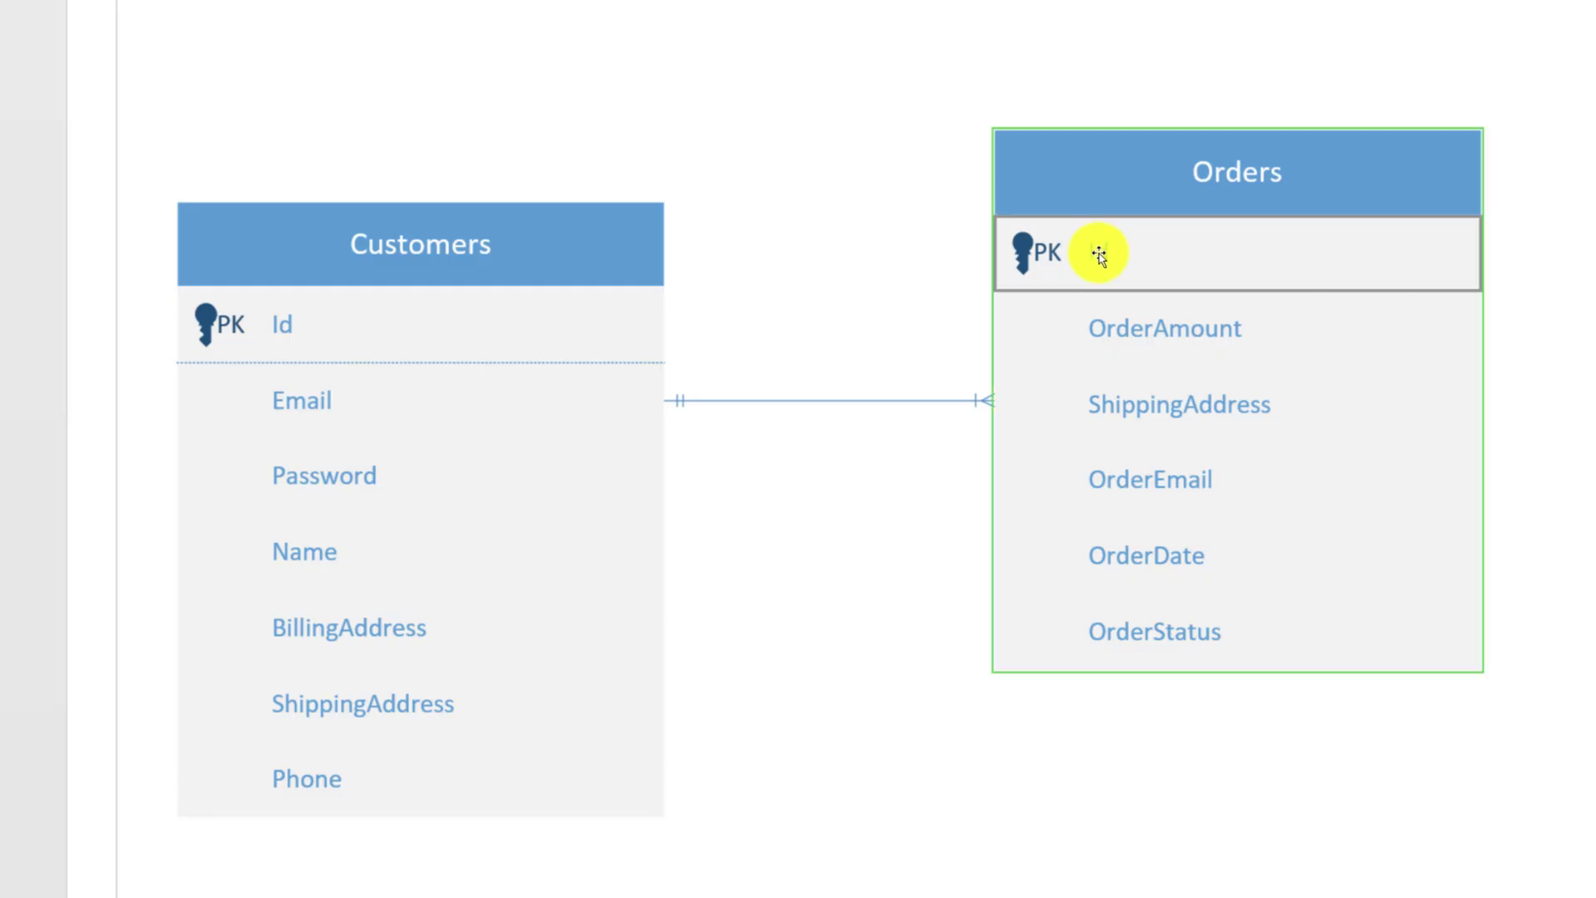
right_click(1099, 254)
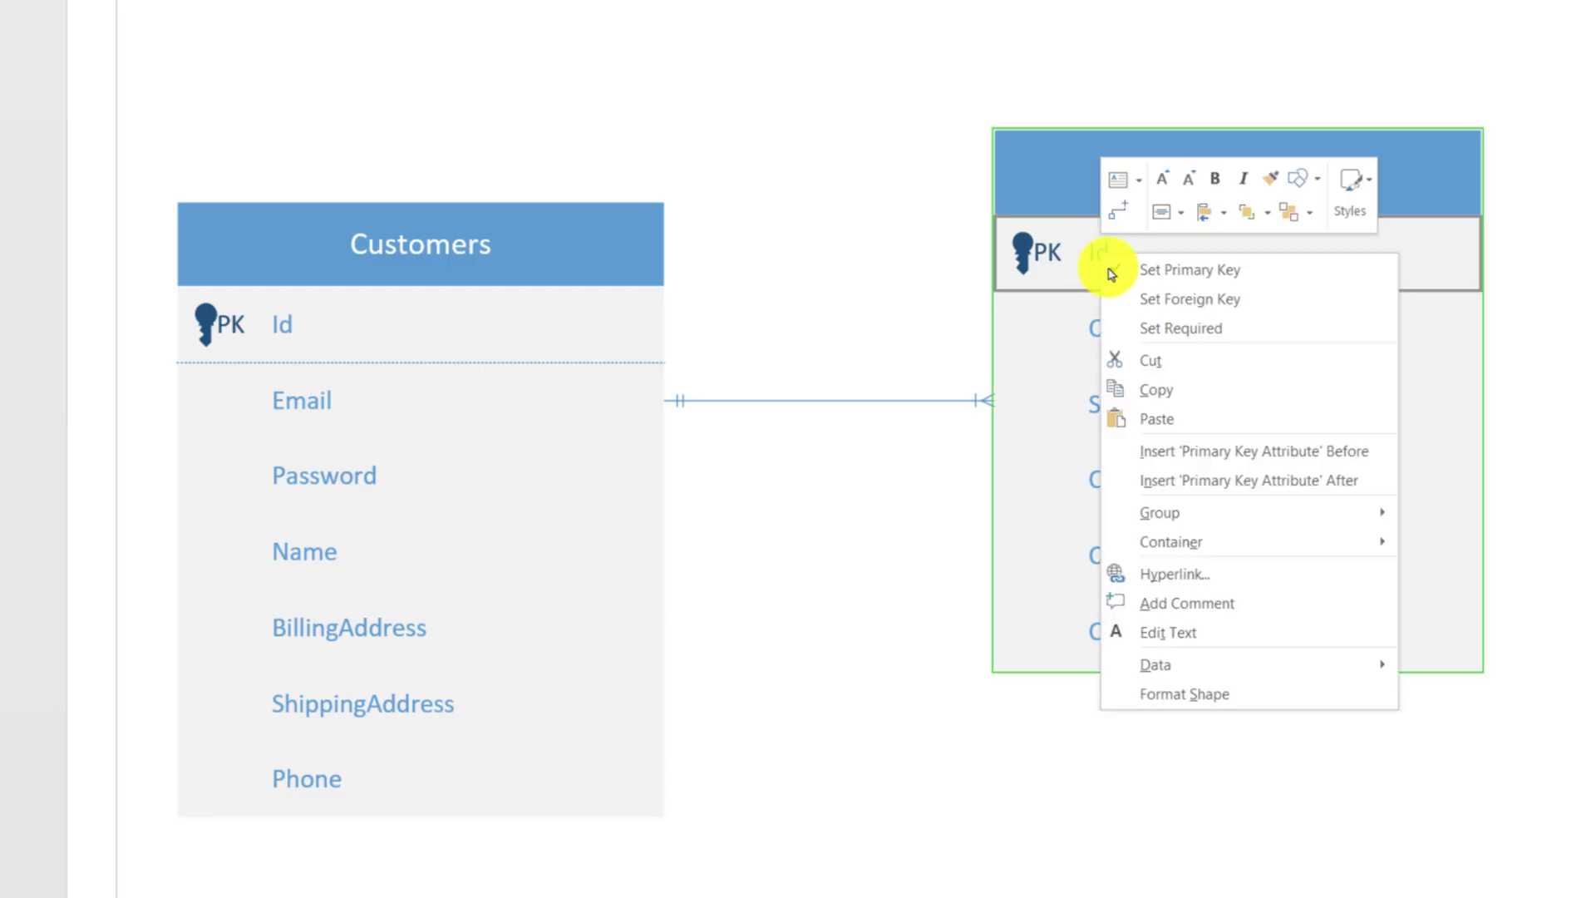
click(1239, 481)
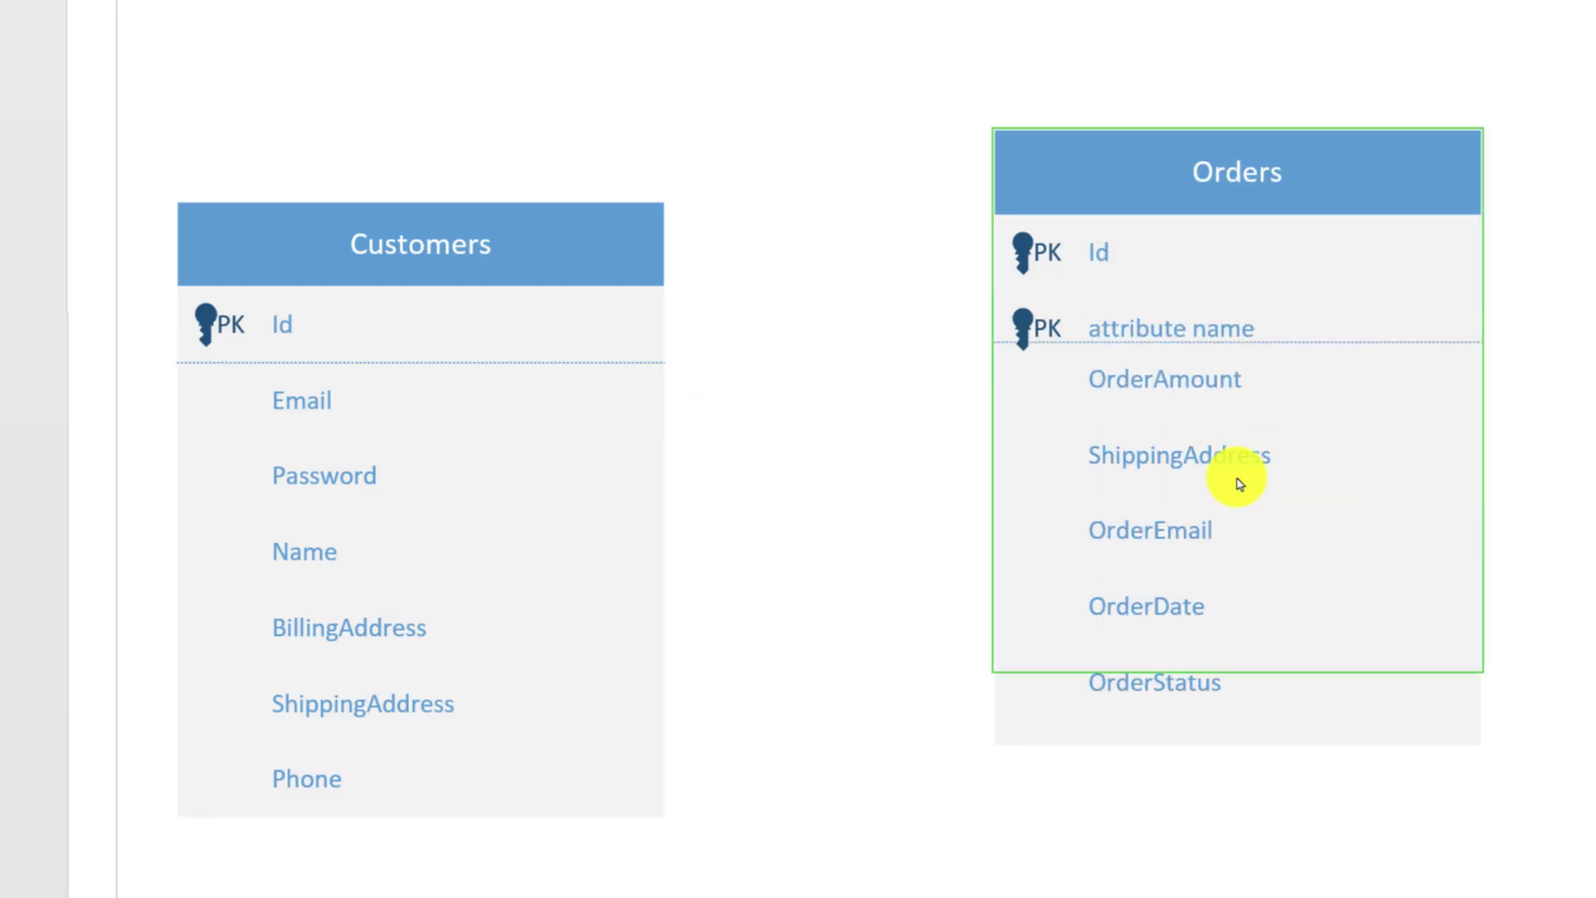
click(1044, 331)
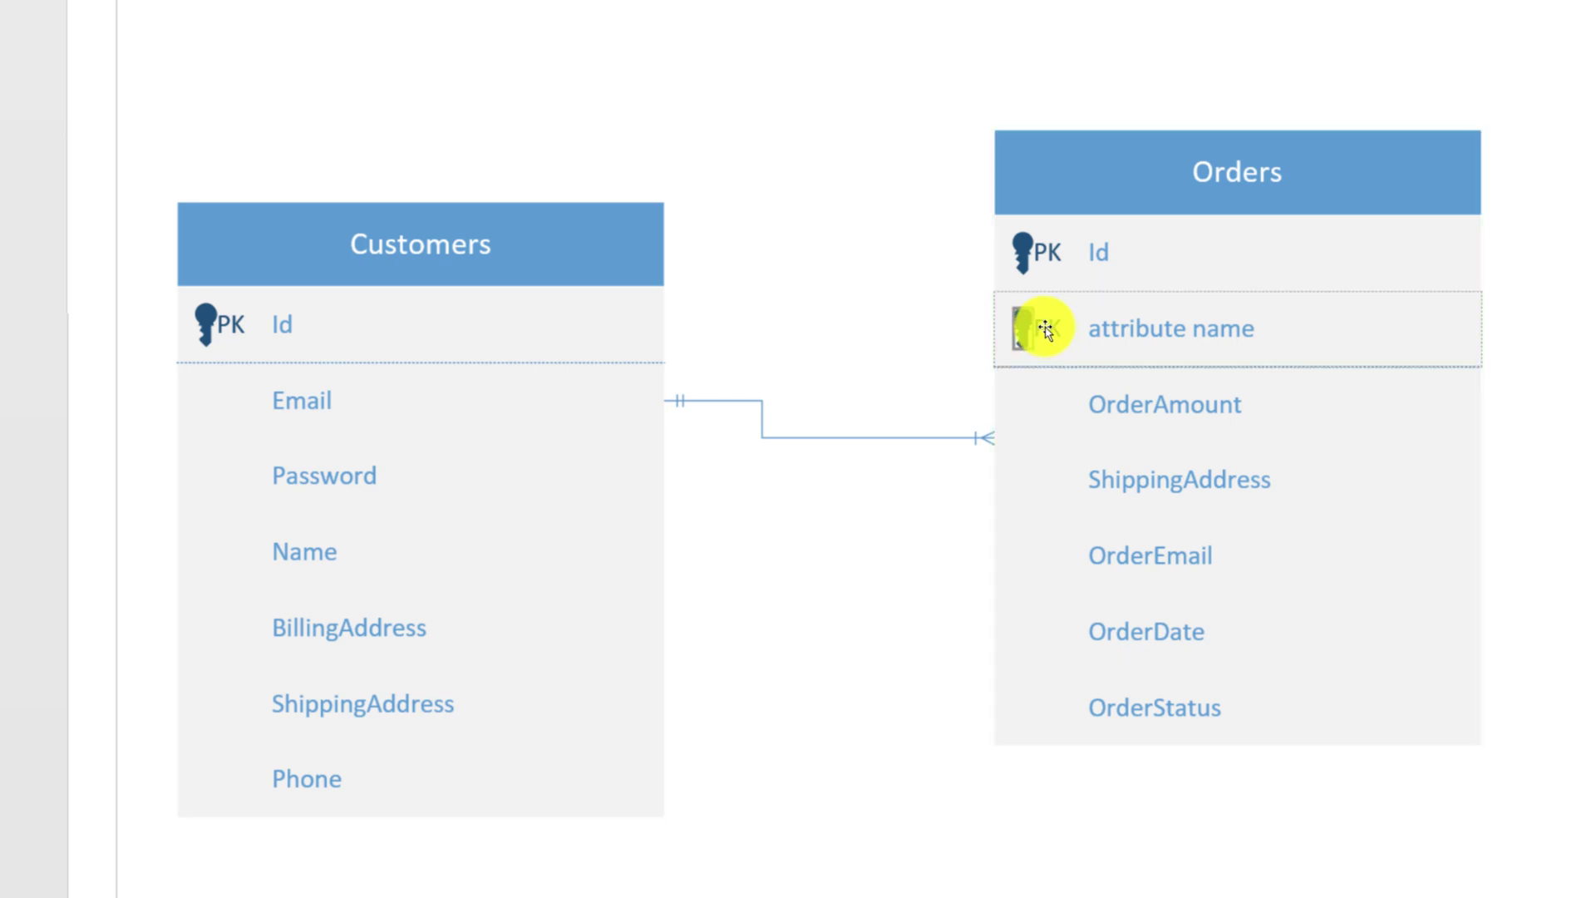
click(1039, 325)
key(Escape)
click(1008, 327)
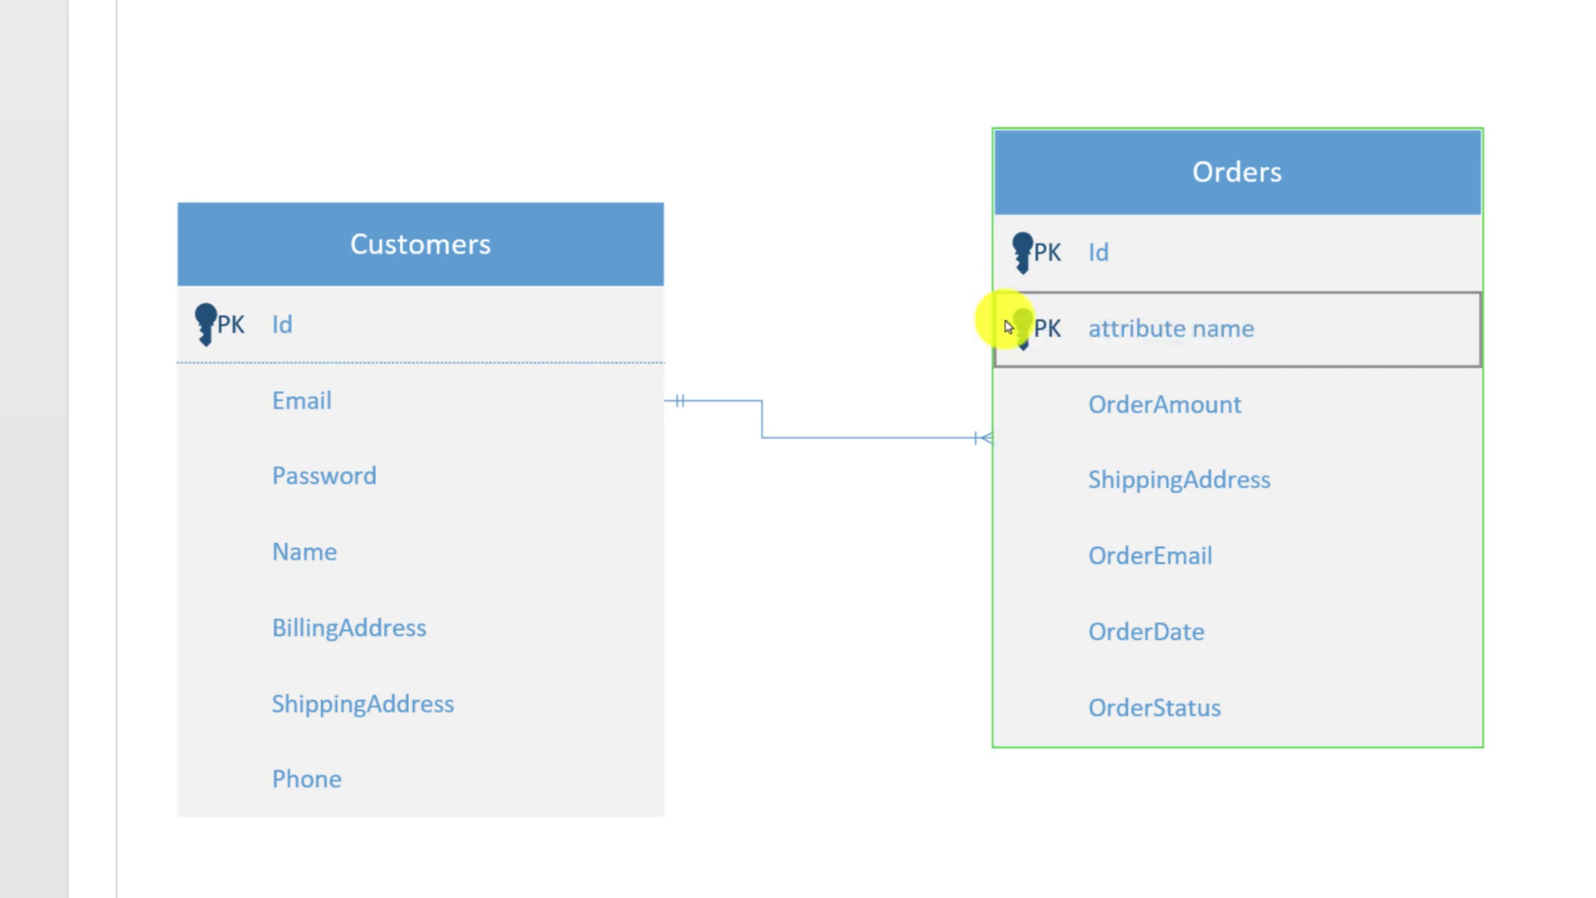
Step: Make the new Orders row a foreign key instead of a primary key and name it Customer_id
right_click(1131, 334)
click(1202, 366)
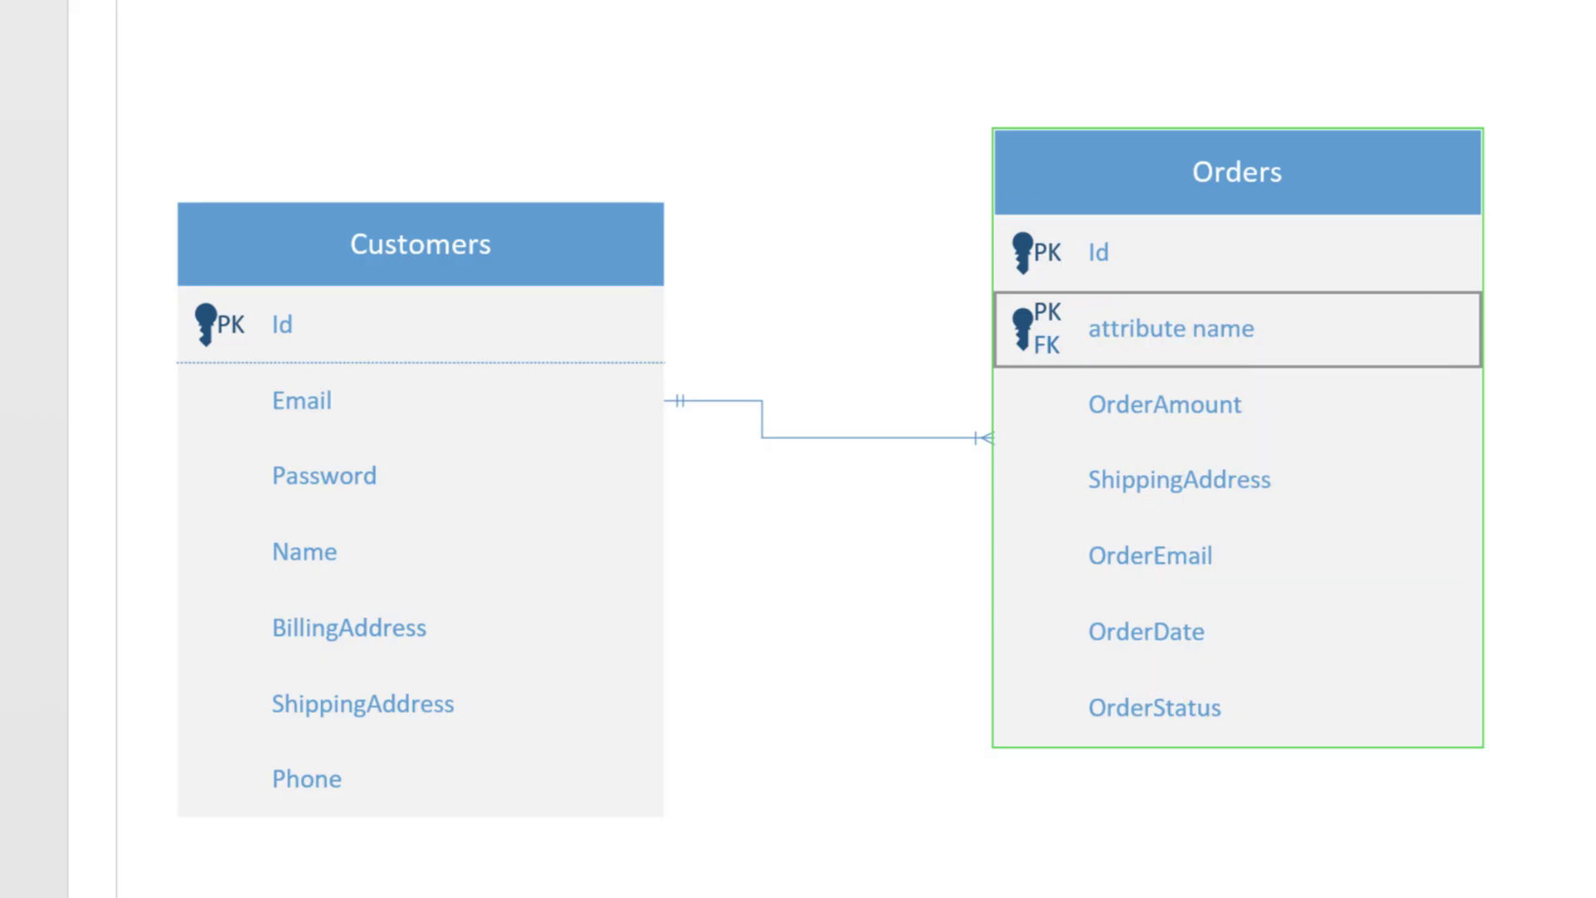
right_click(1110, 331)
click(1191, 356)
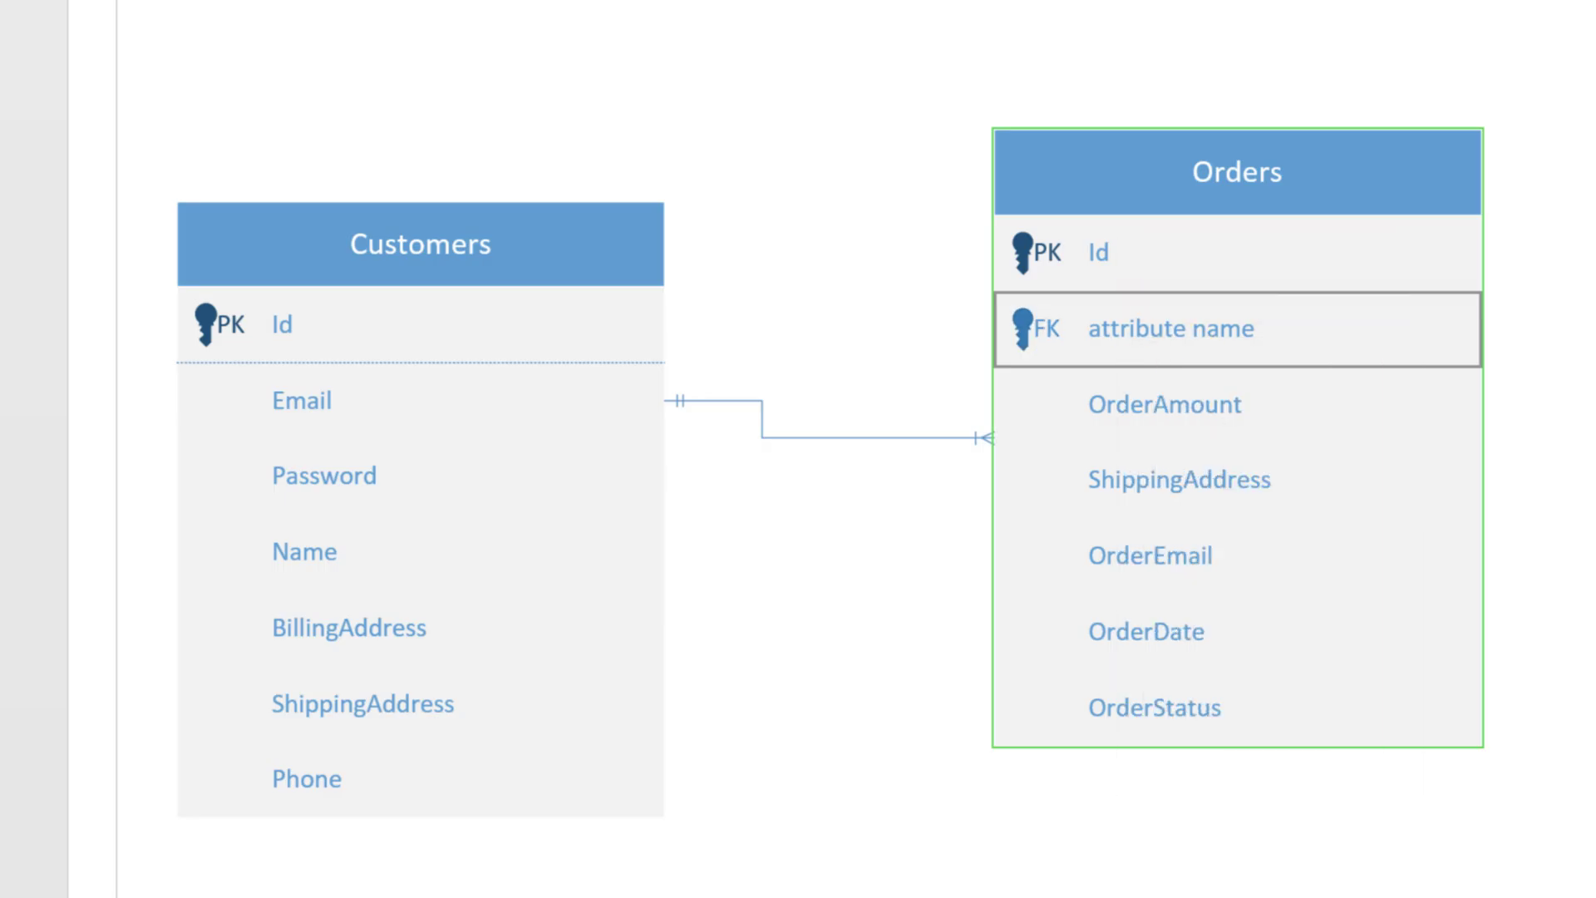
double_click(1205, 332)
text(Customer_id)
click(1054, 487)
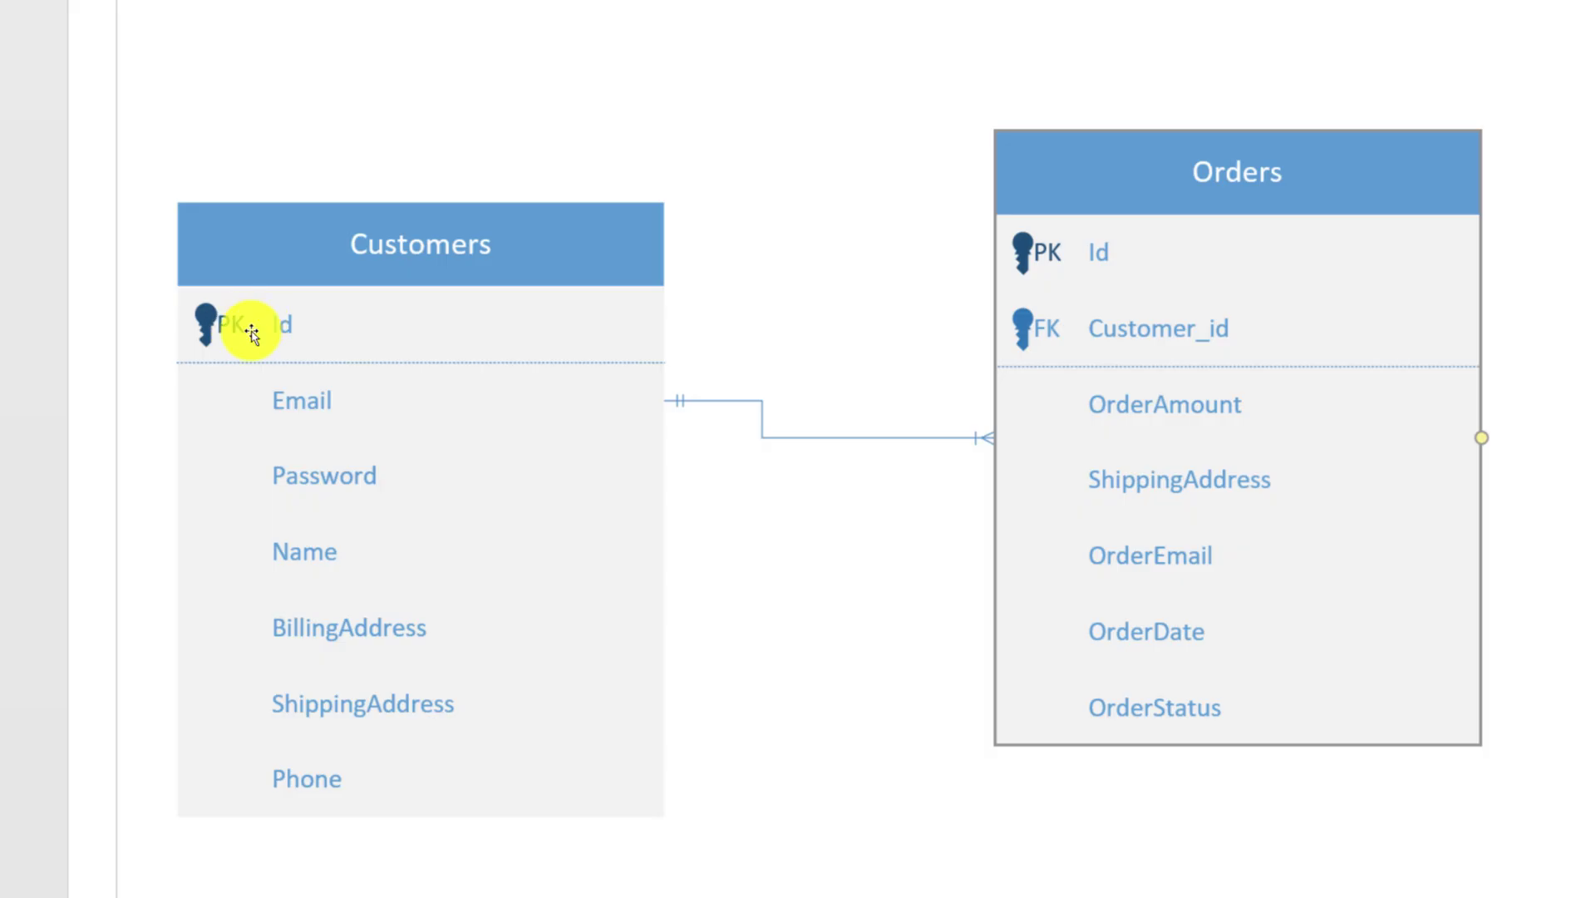
Step: Begin editing the Id field name in the Customers table
double_click(282, 325)
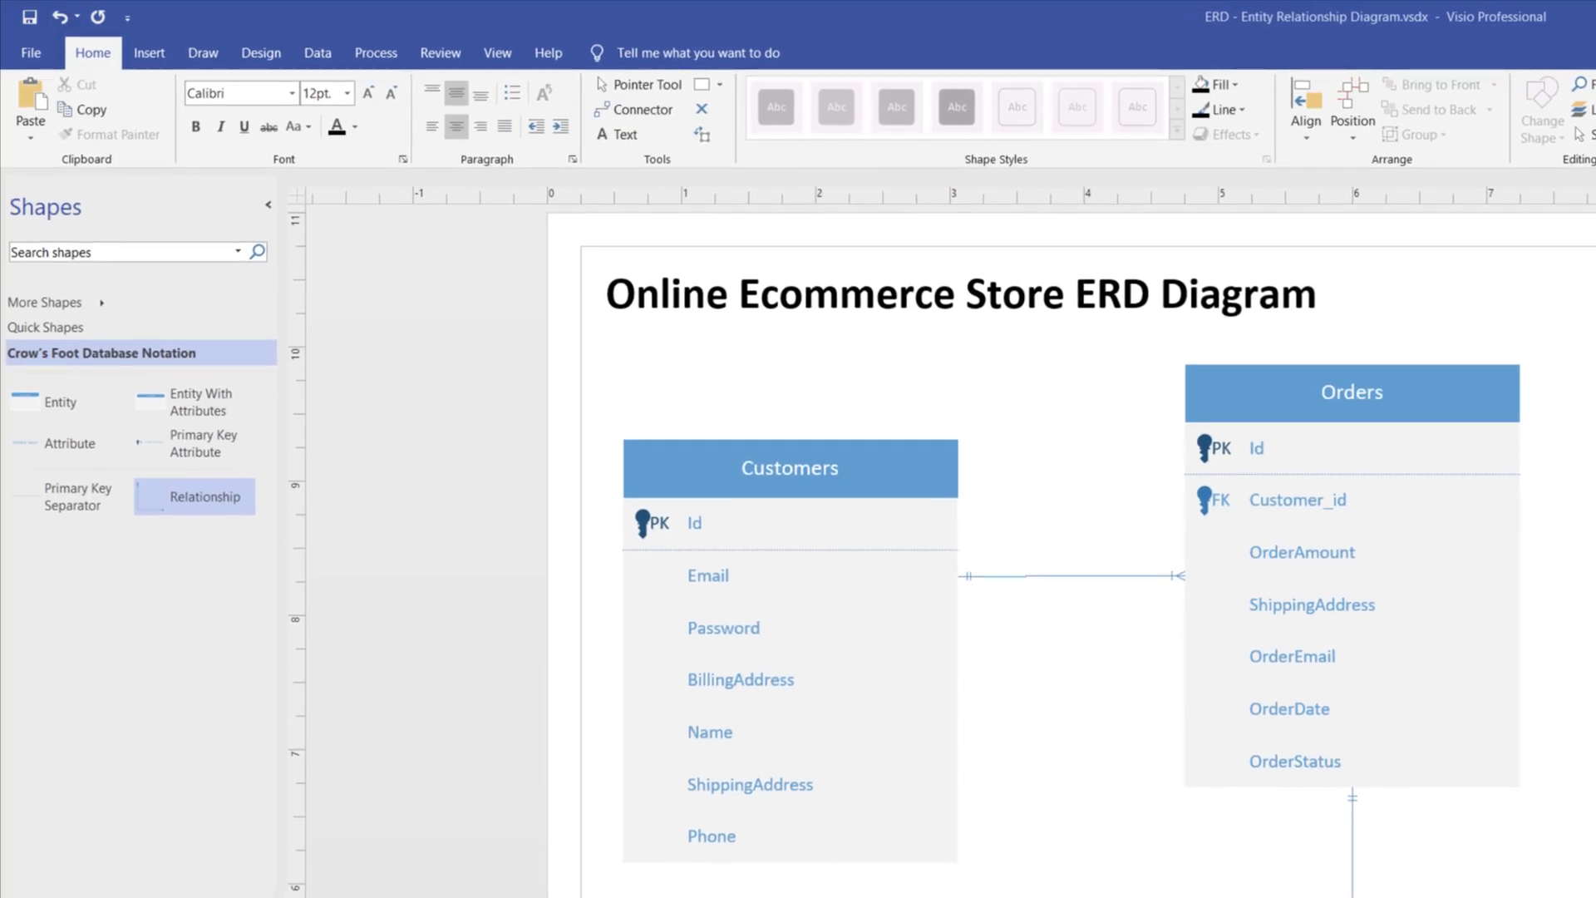
Step: Apply the blue Professional theme to the whole diagram
click(262, 56)
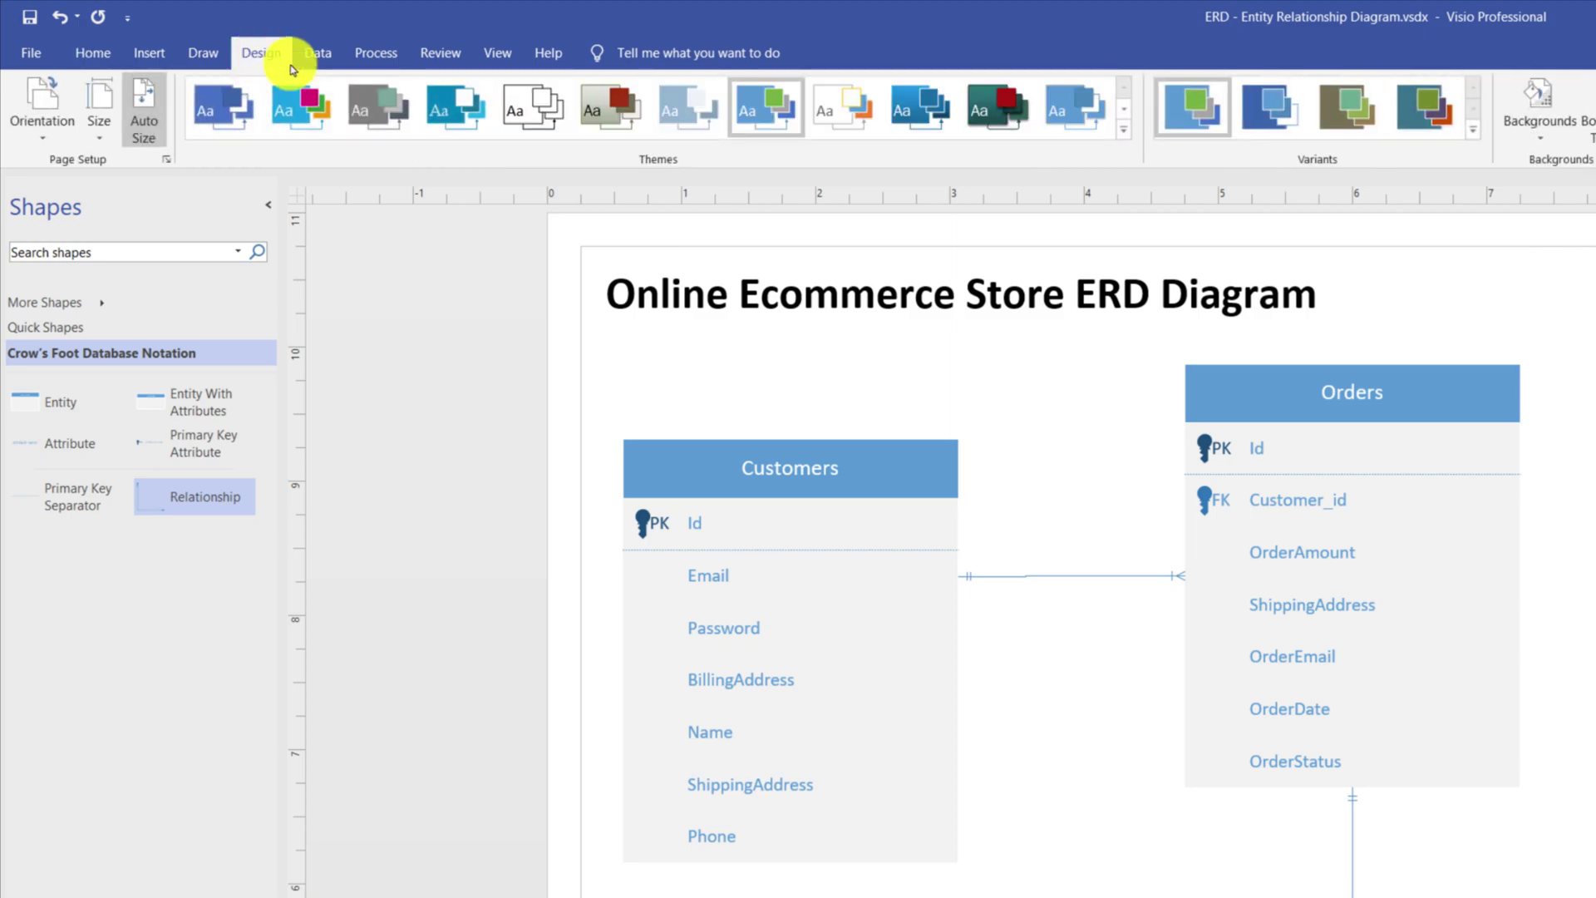
click(1124, 133)
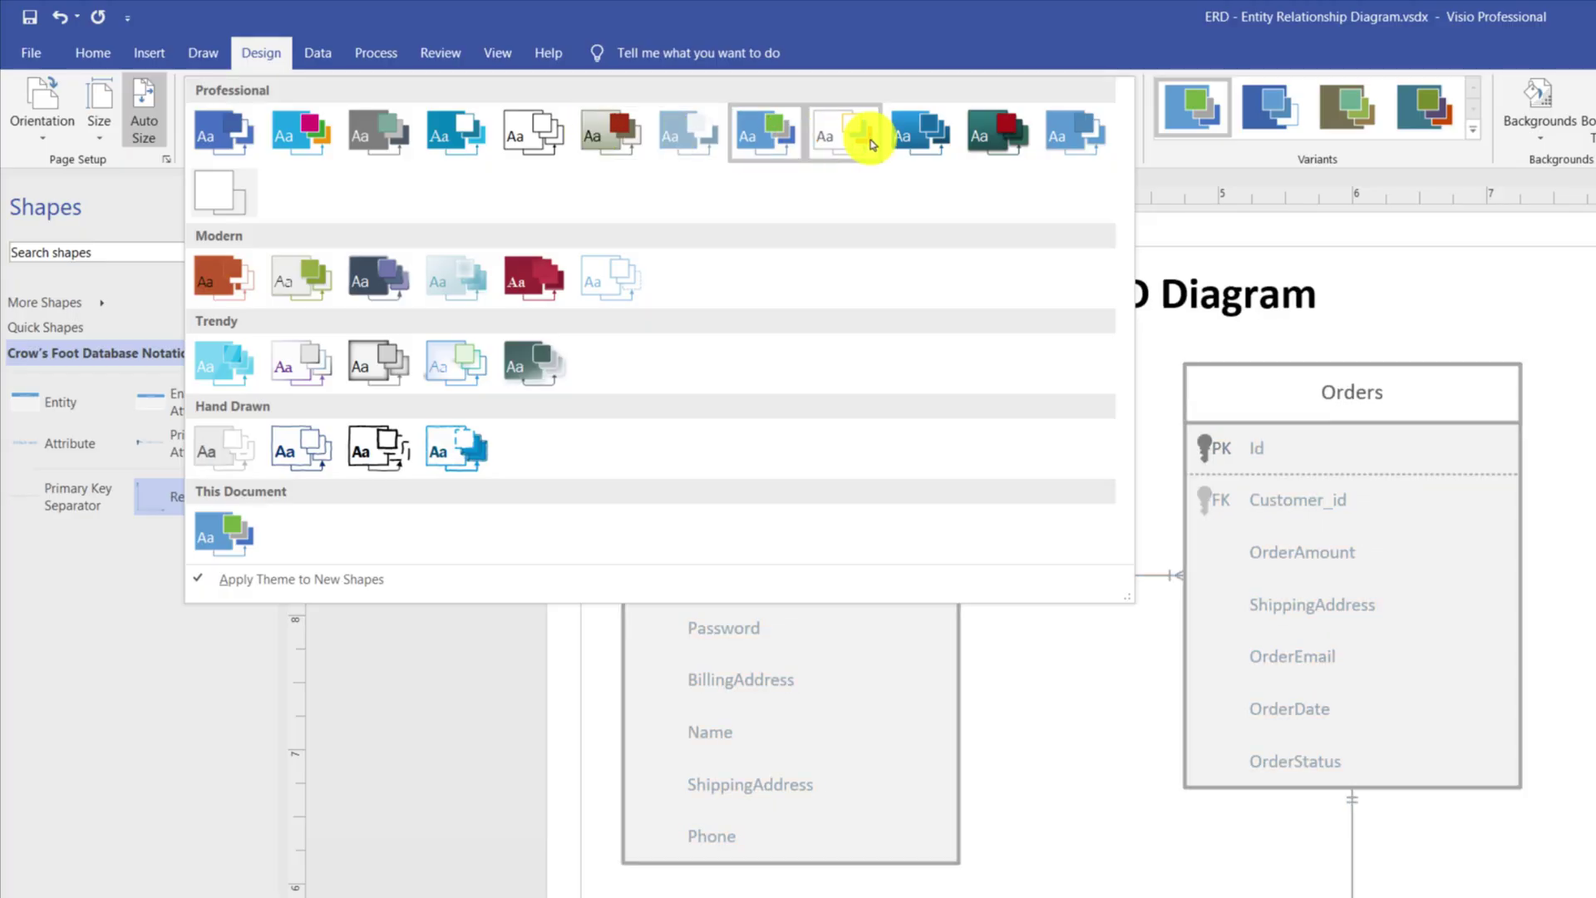
click(939, 143)
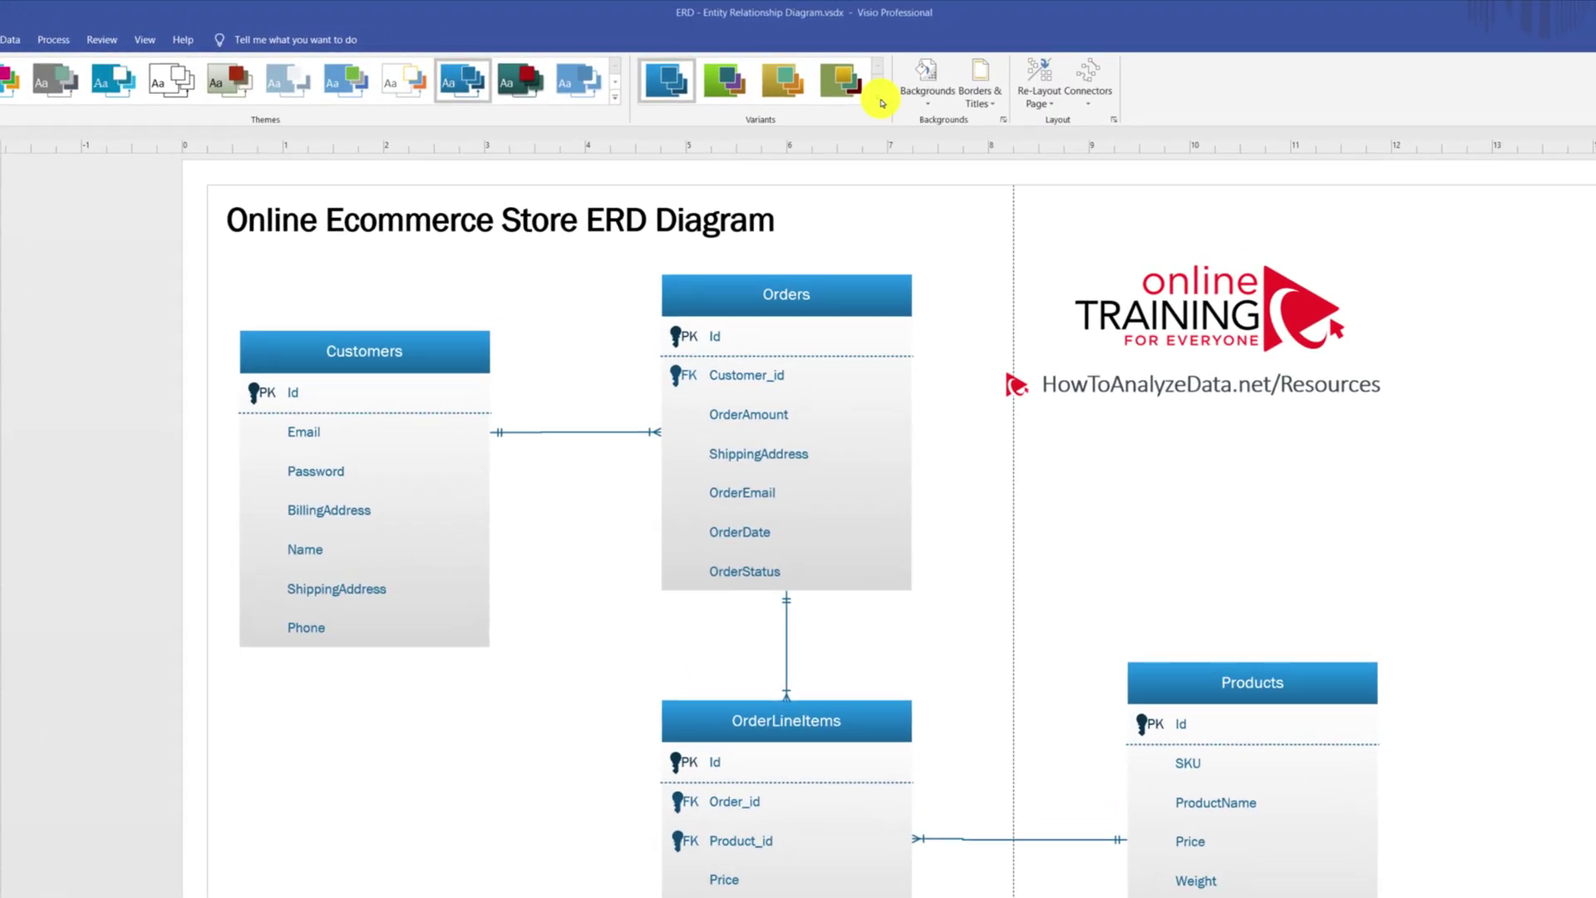
Step: Change the theme variant colours to the Integral scheme
click(968, 86)
mouse_move(915, 101)
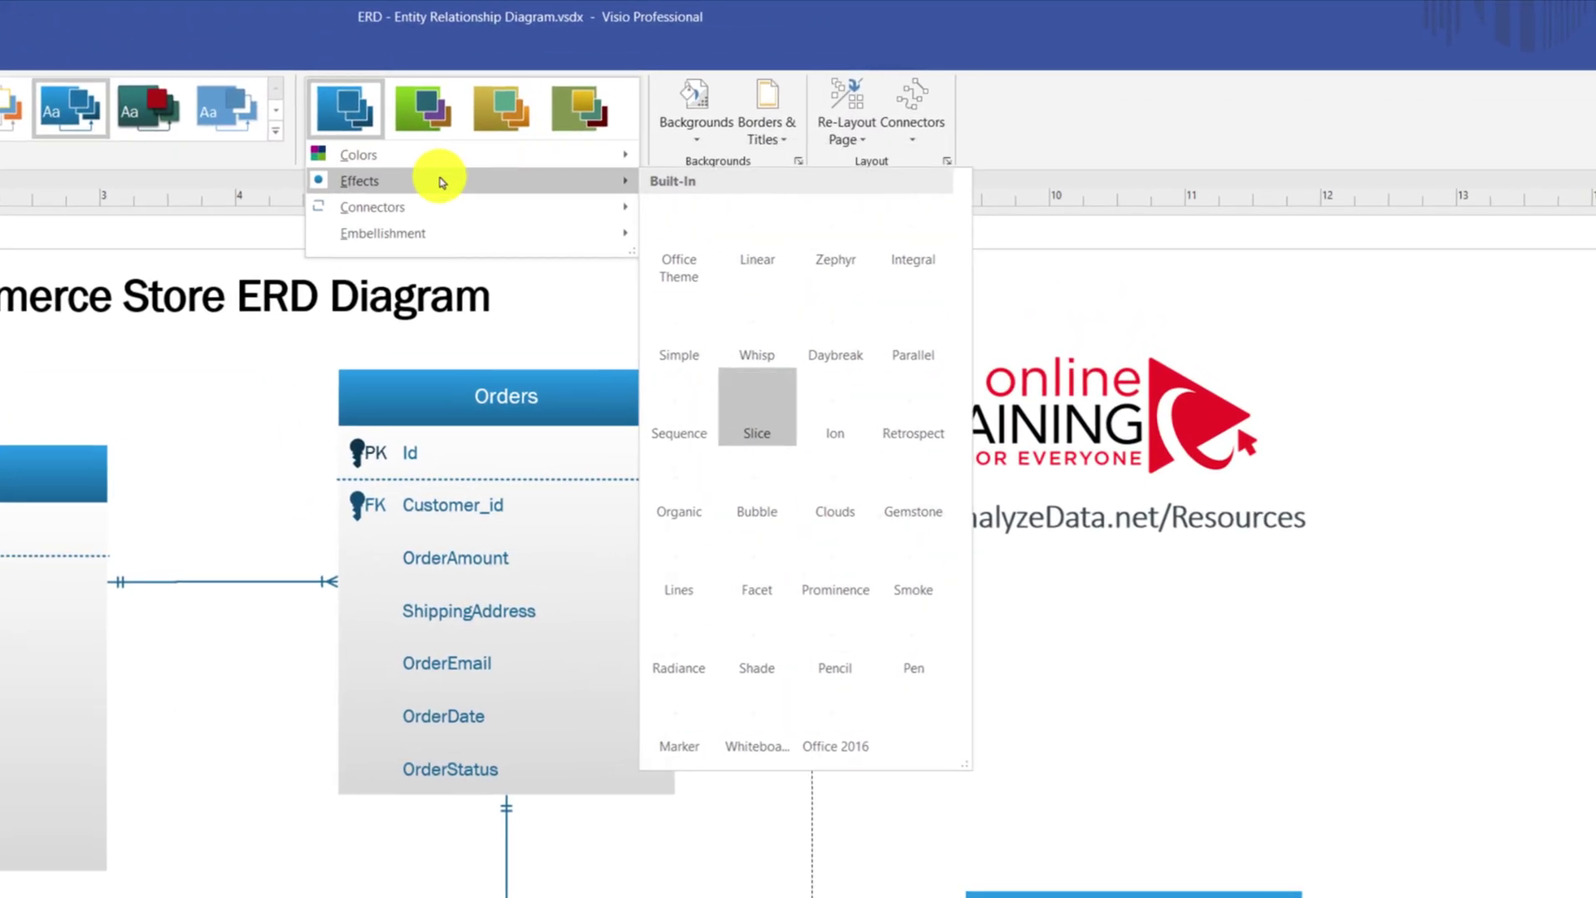
mouse_move(441, 164)
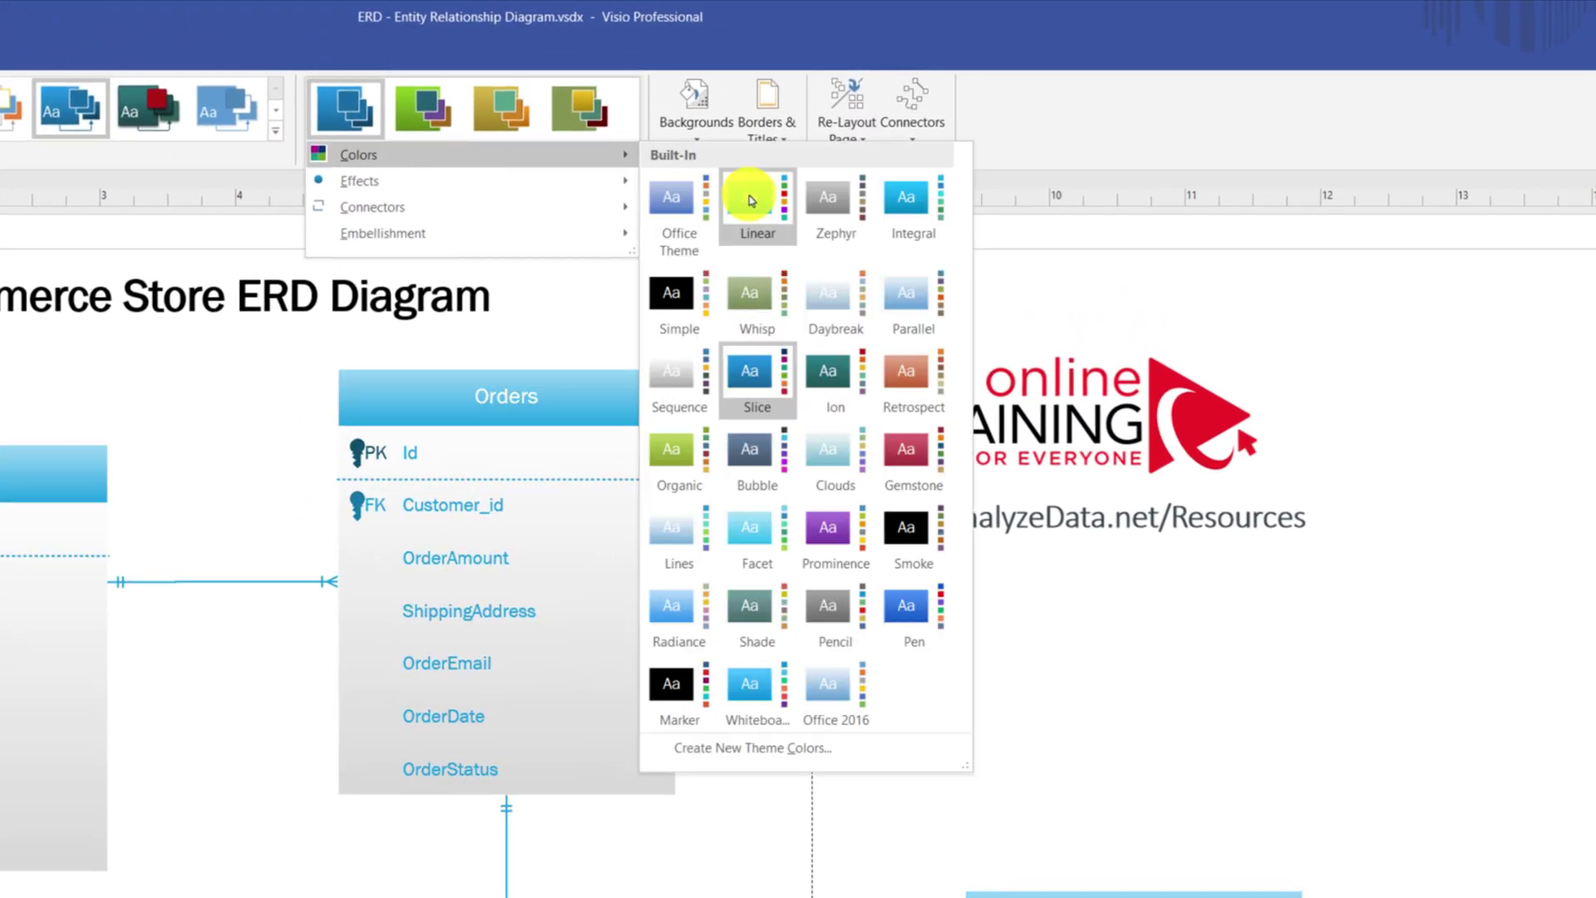
click(921, 215)
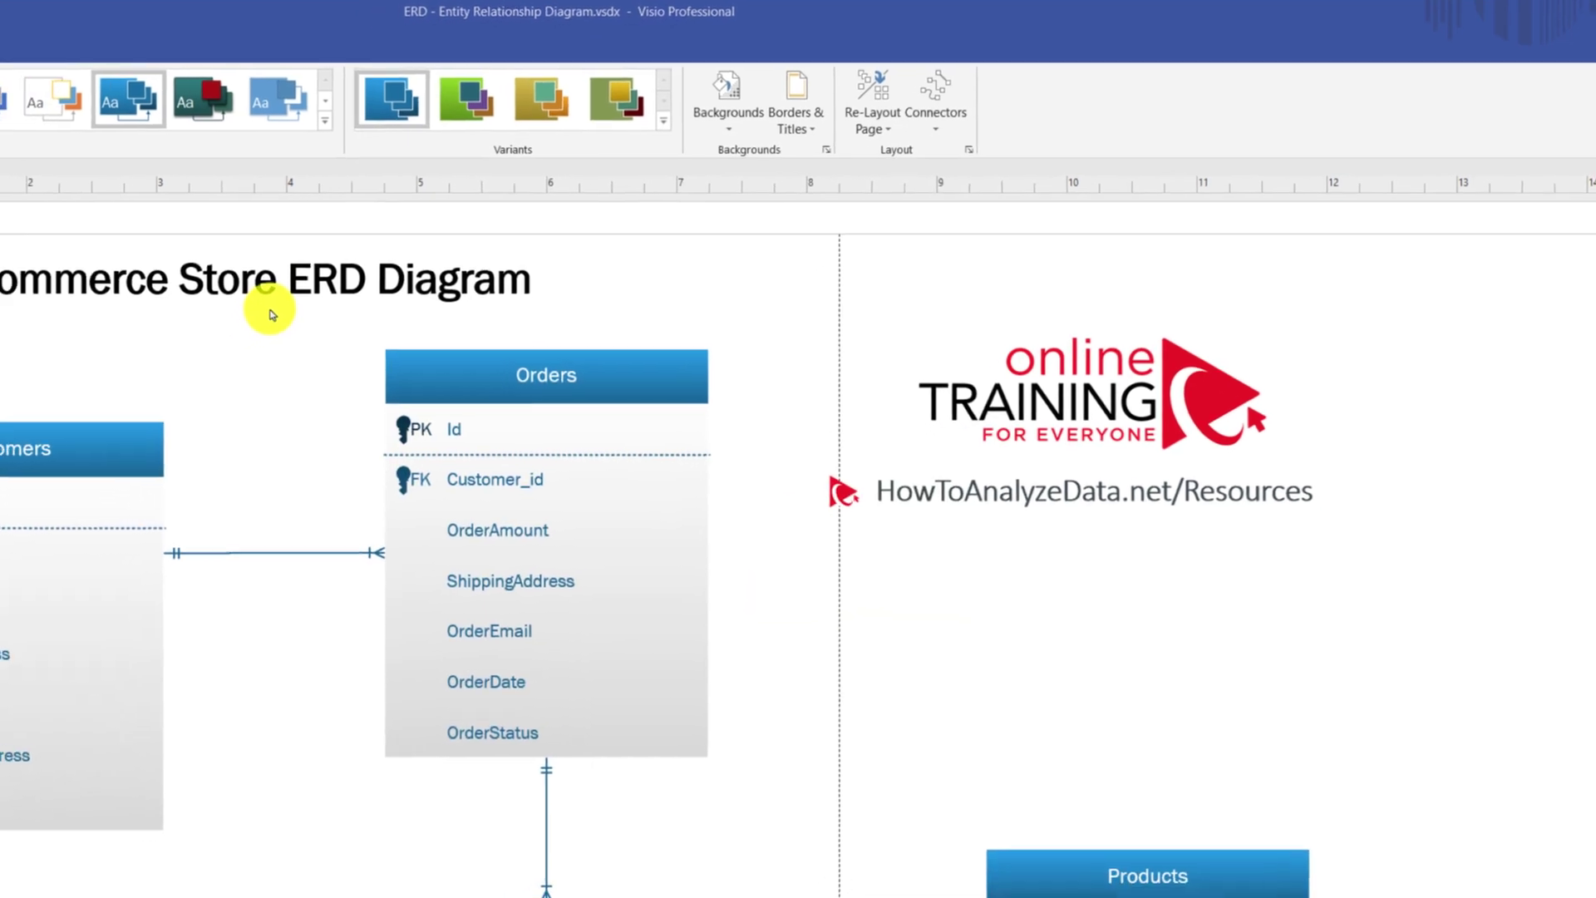
Step: Try the blue and Flow backgrounds, then settle on the grey triangle background
click(775, 83)
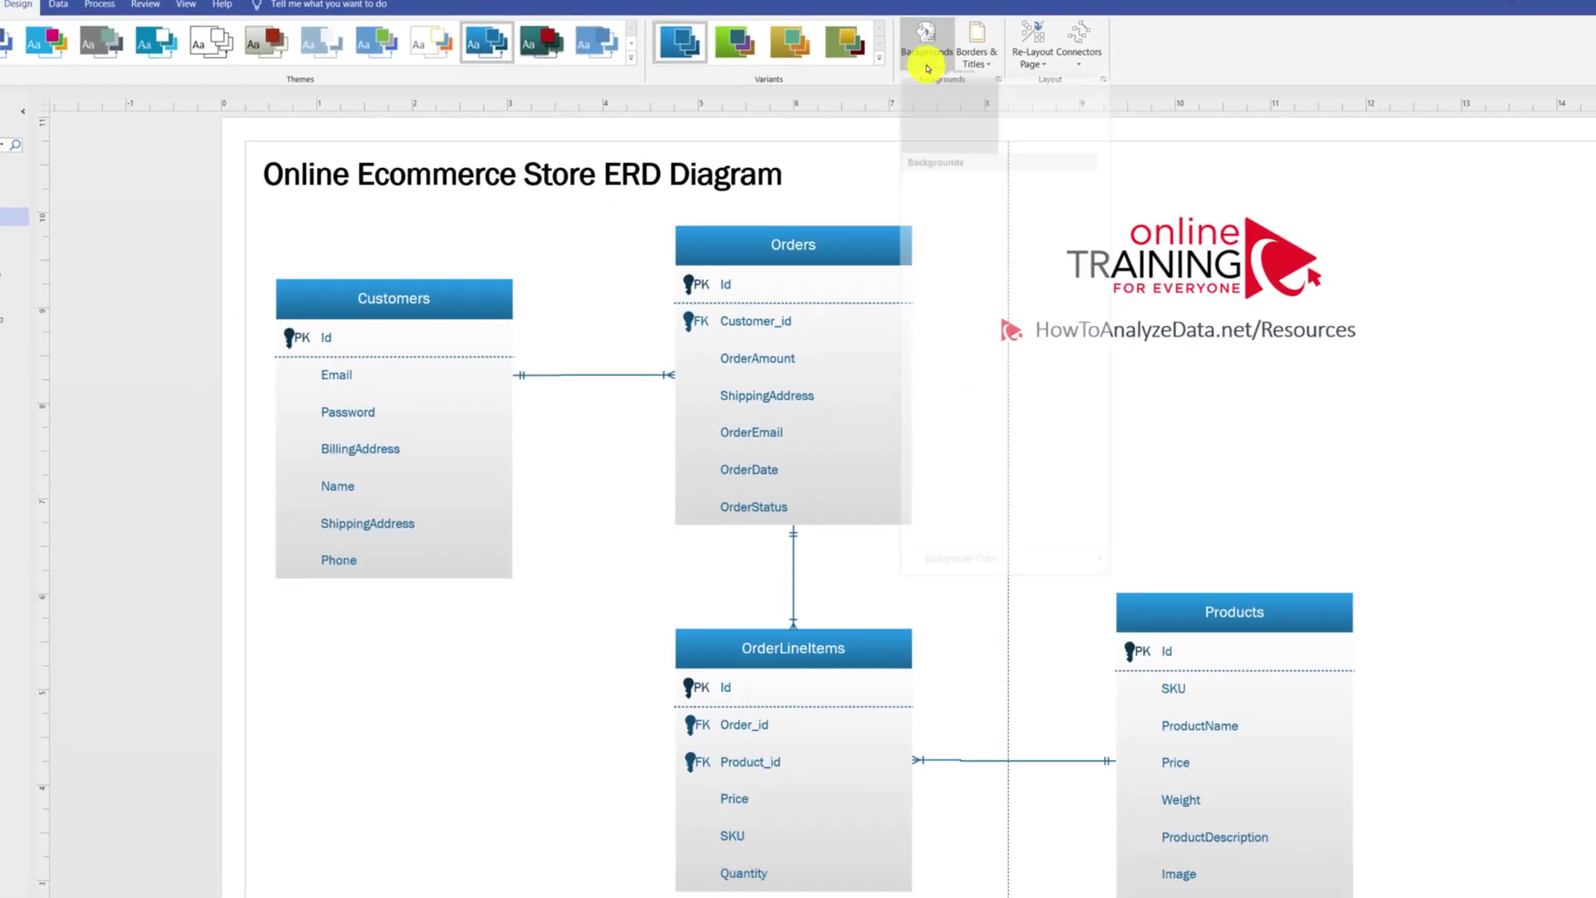
click(966, 286)
click(953, 50)
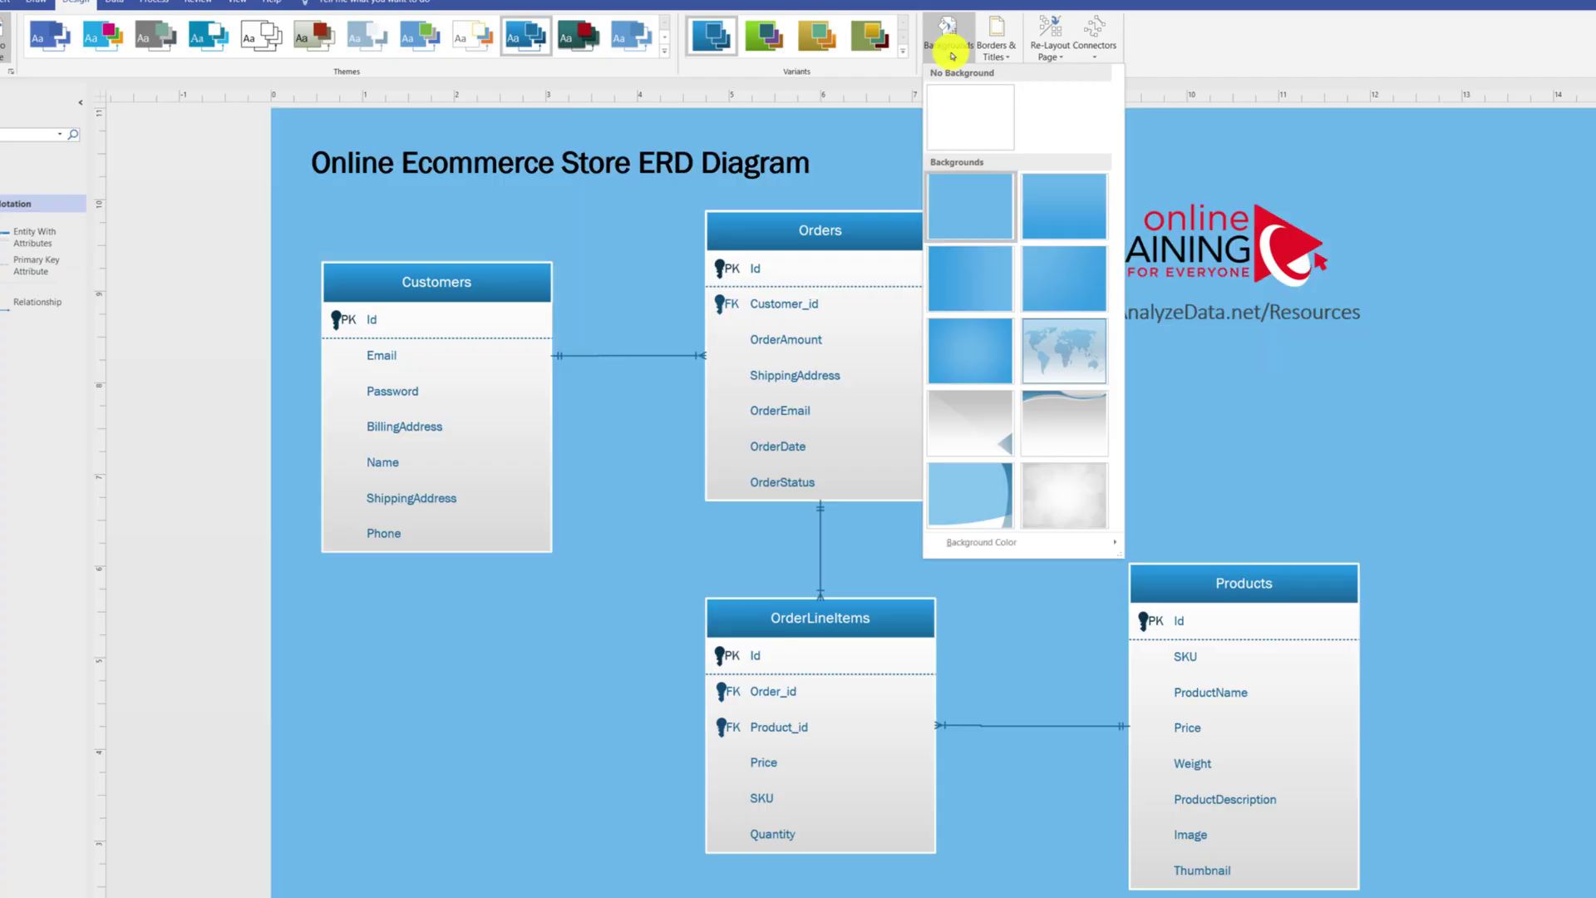
click(1078, 436)
click(948, 38)
click(984, 435)
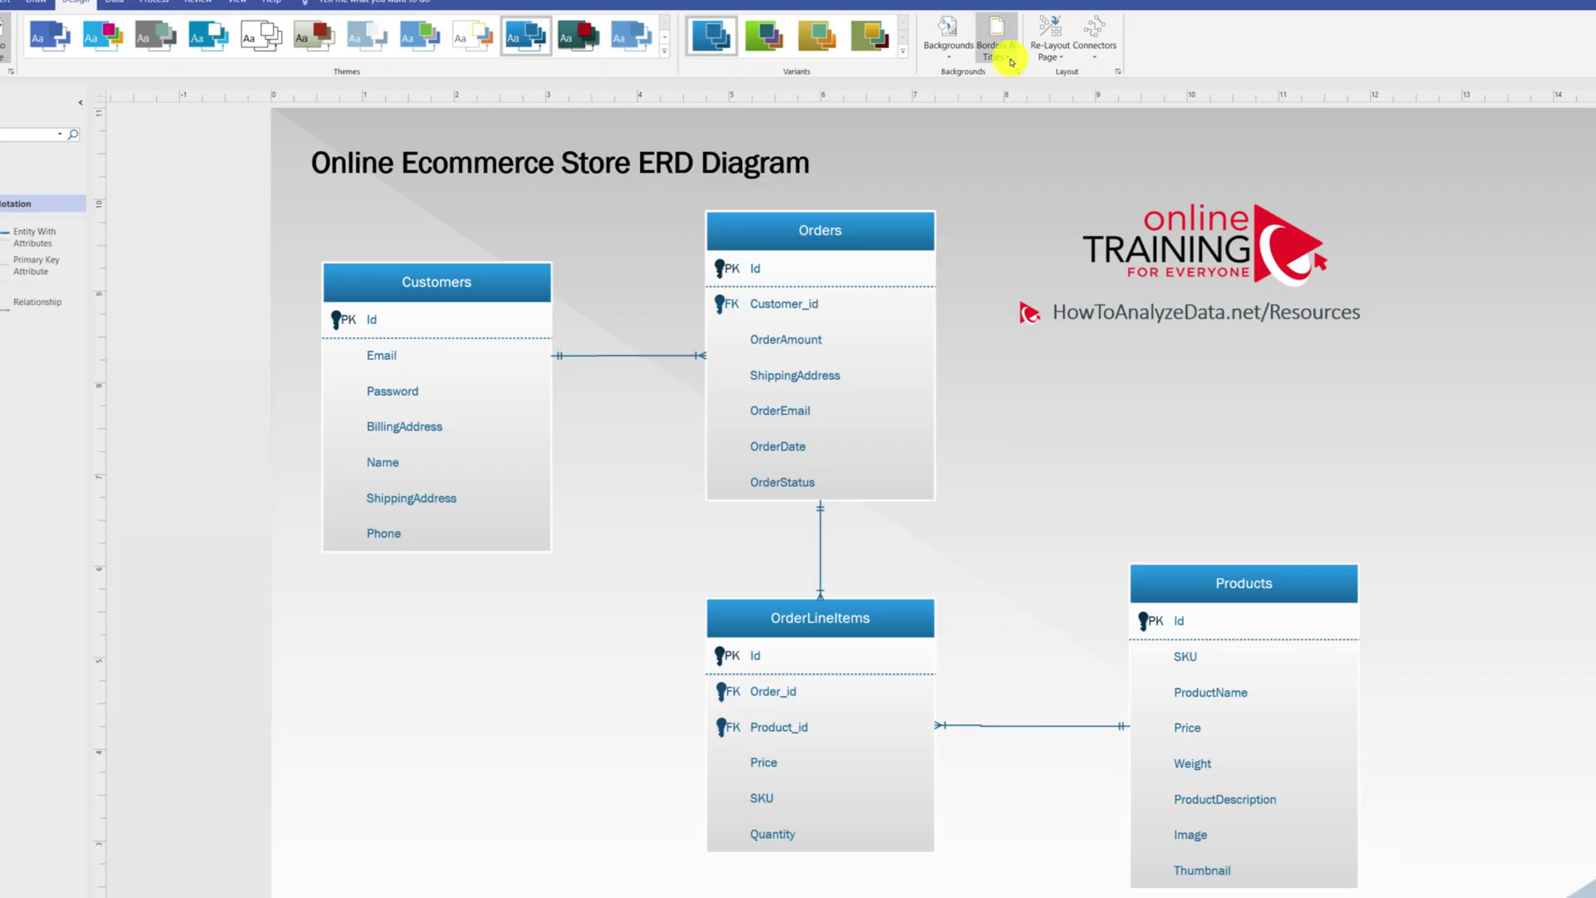
Step: Add a title border to the page, then swap it for a different border style
click(1011, 60)
click(1139, 503)
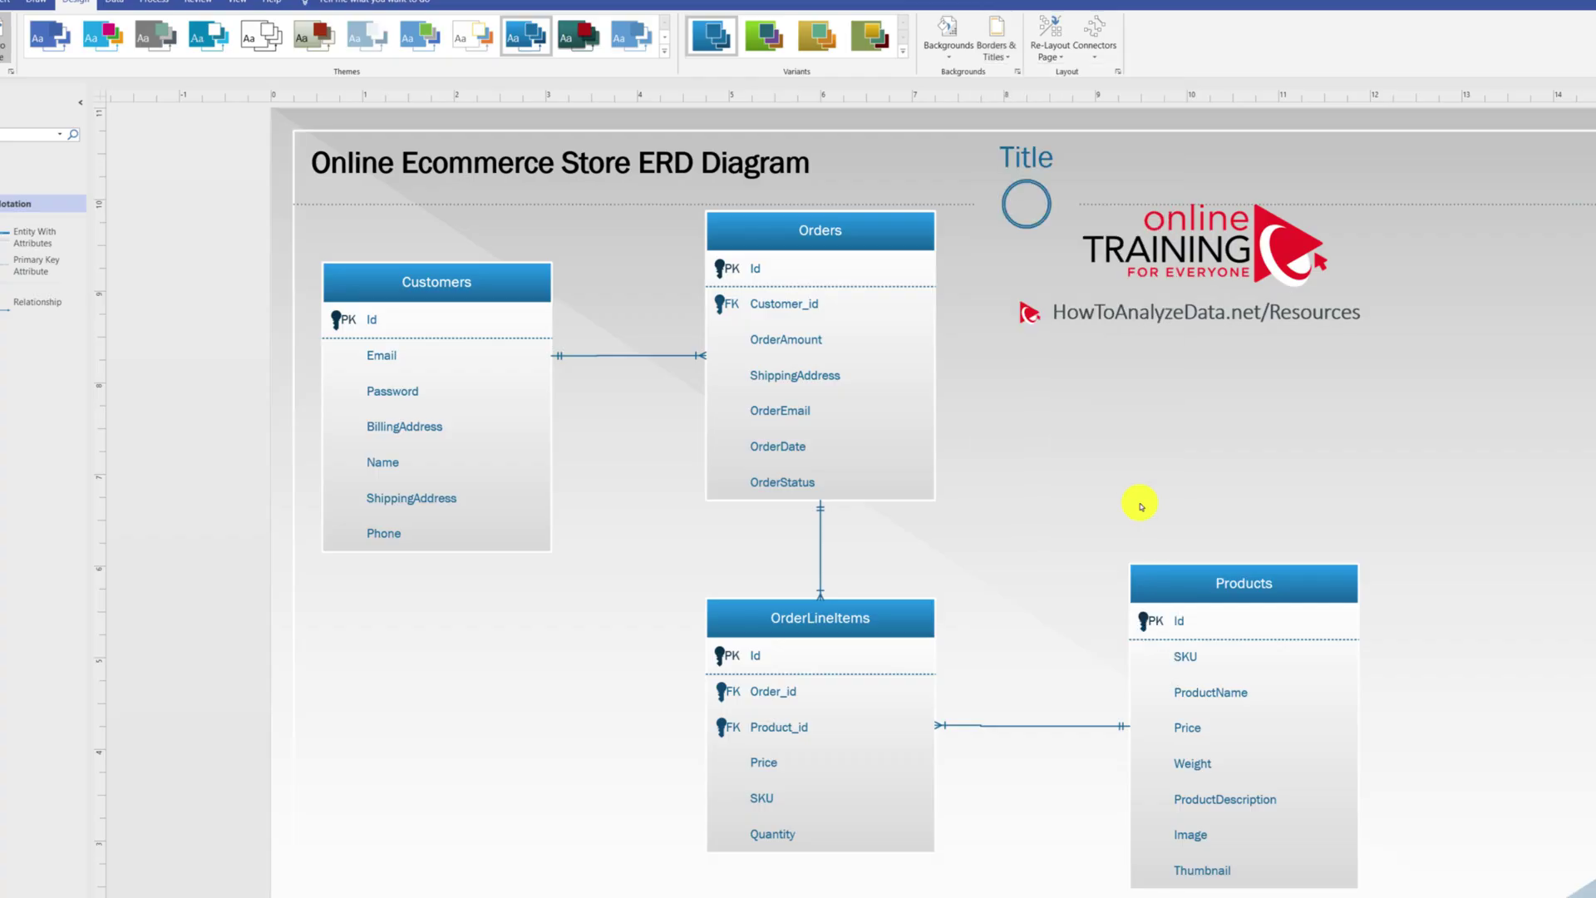
click(995, 50)
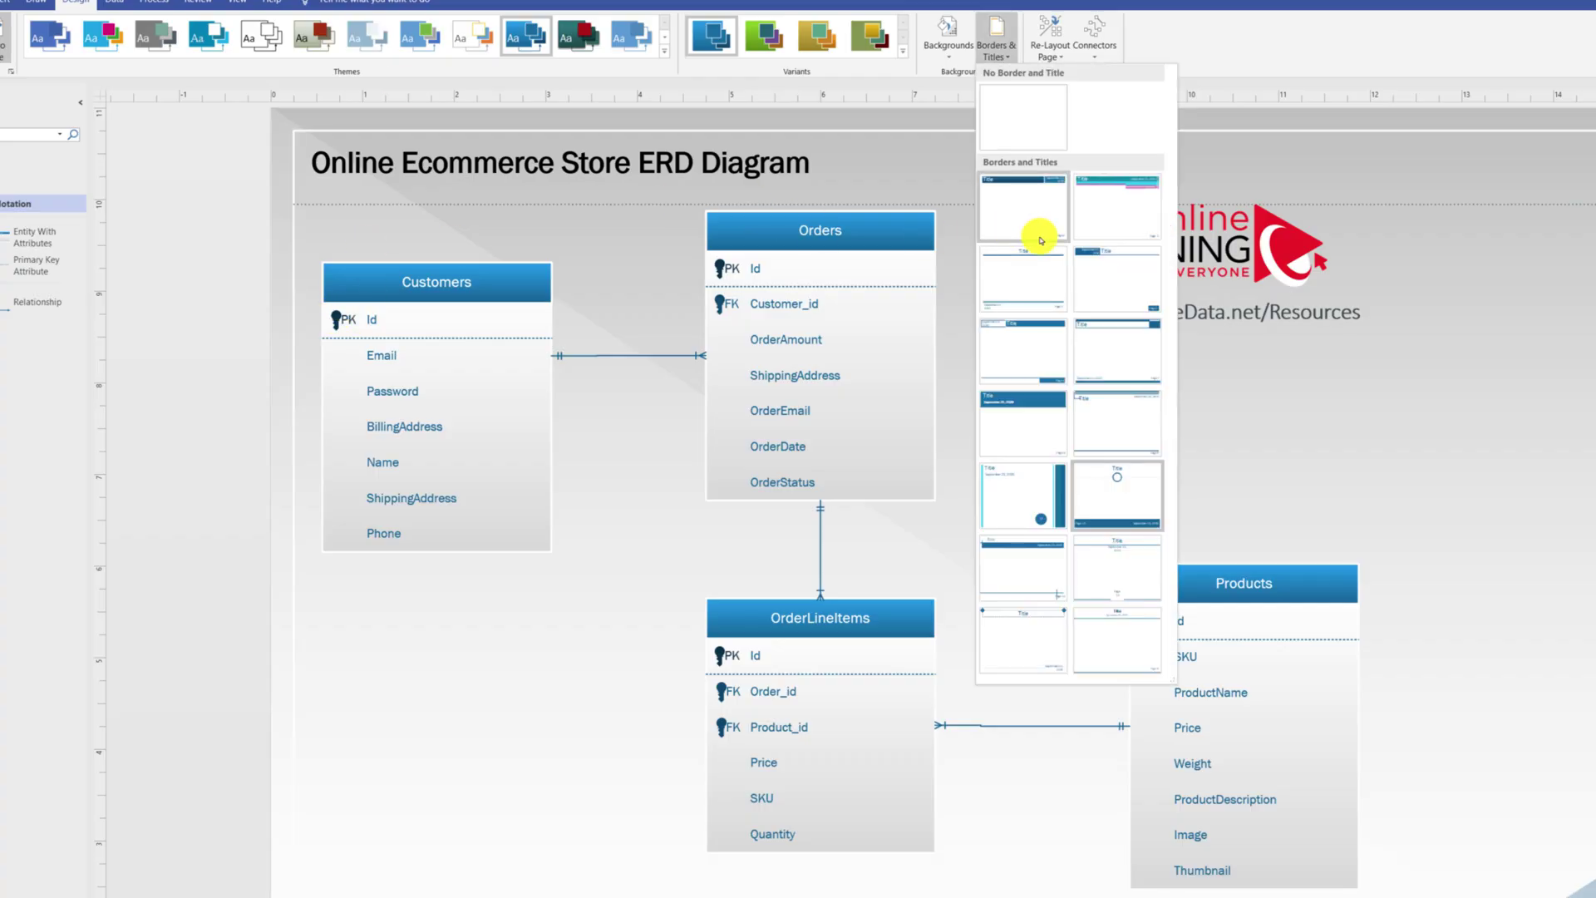
click(1105, 220)
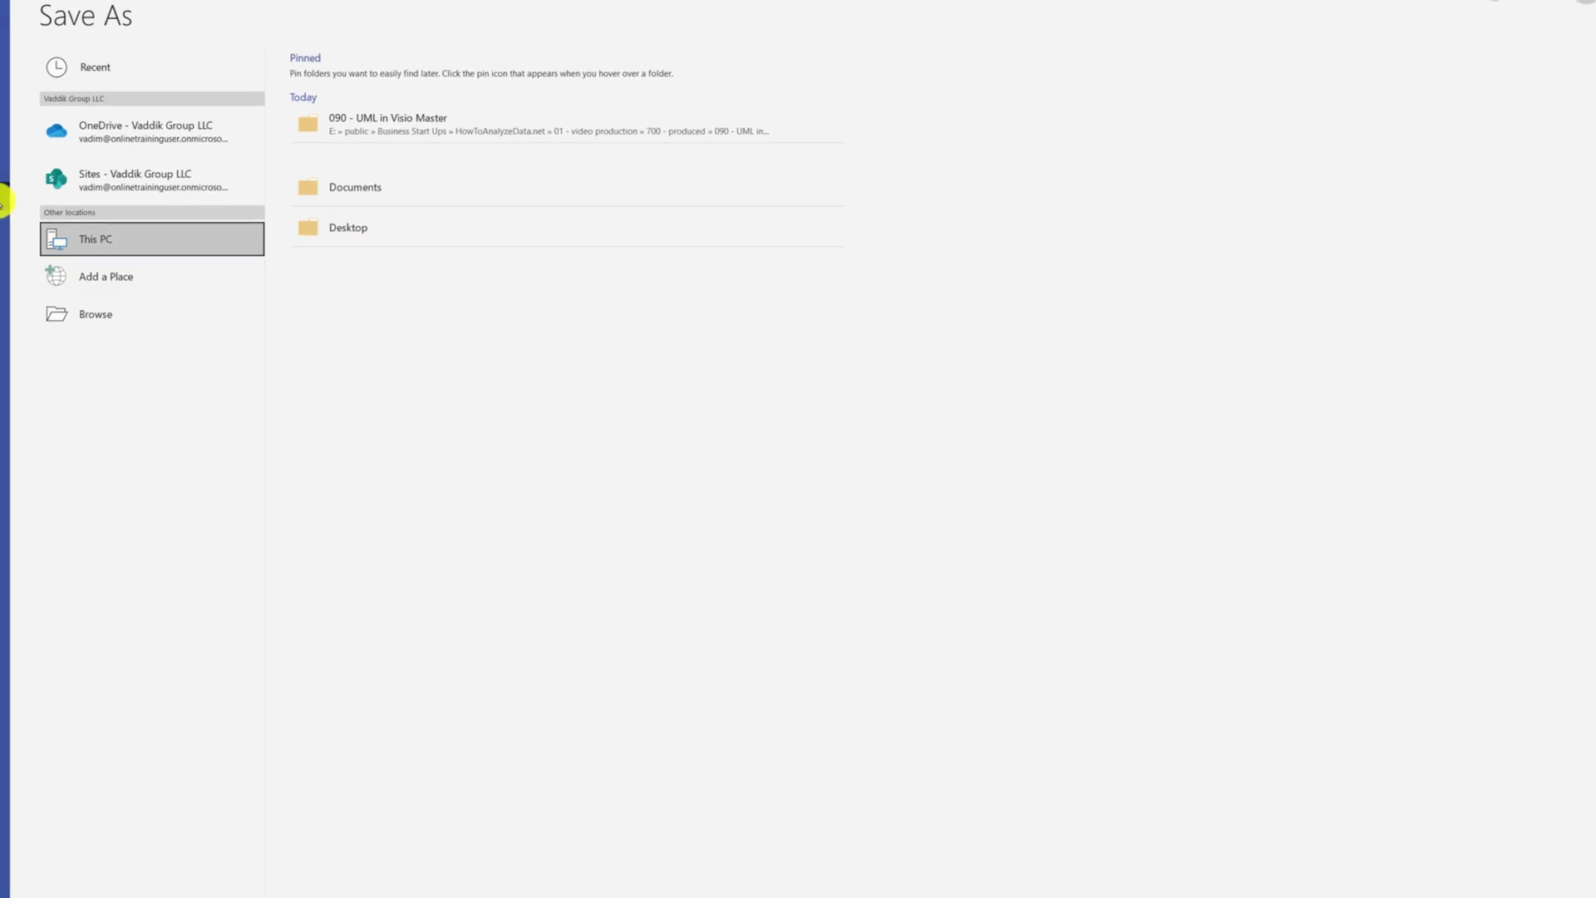